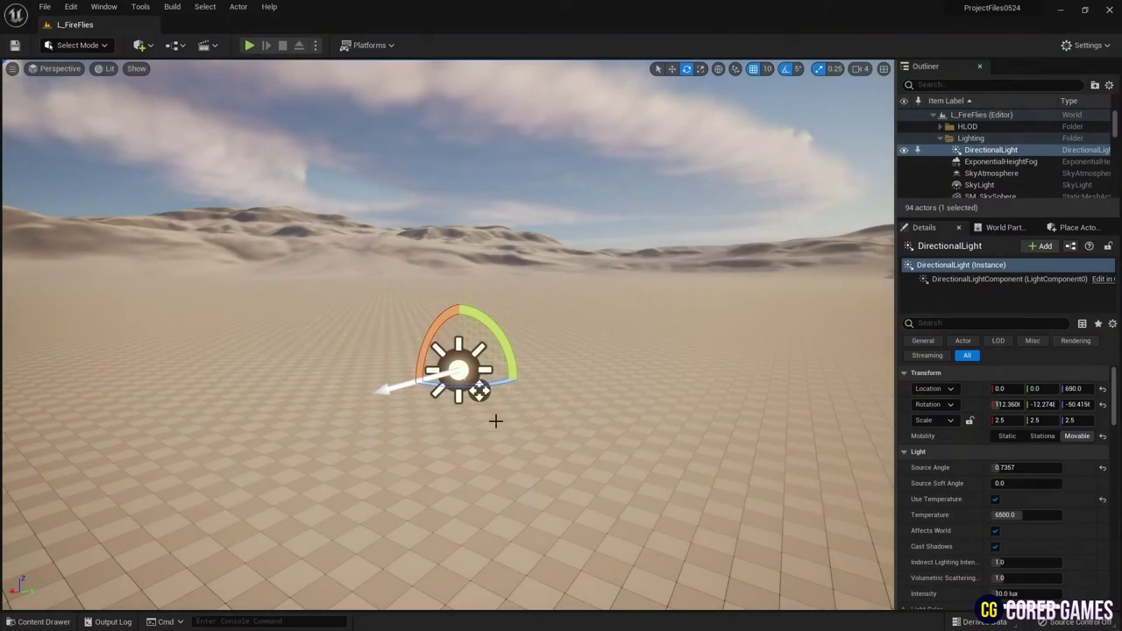
- Rotate the directional light to turn the desert sky dusky purple, then show the Content Drawer
right_drag(729, 375, 789, 342)
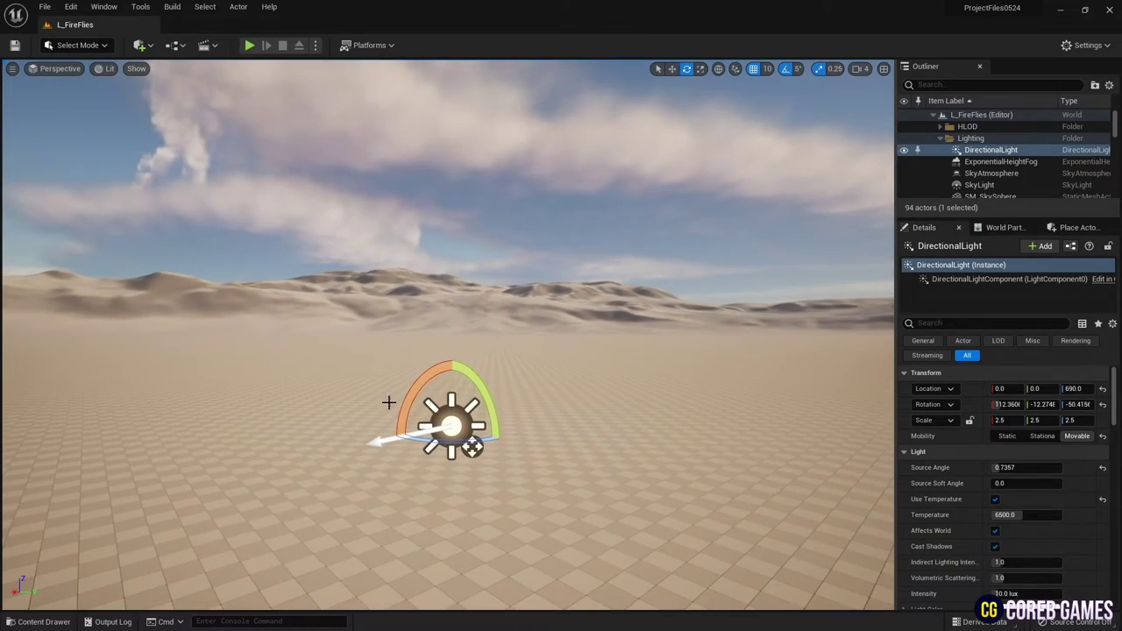
drag(472, 447, 473, 447)
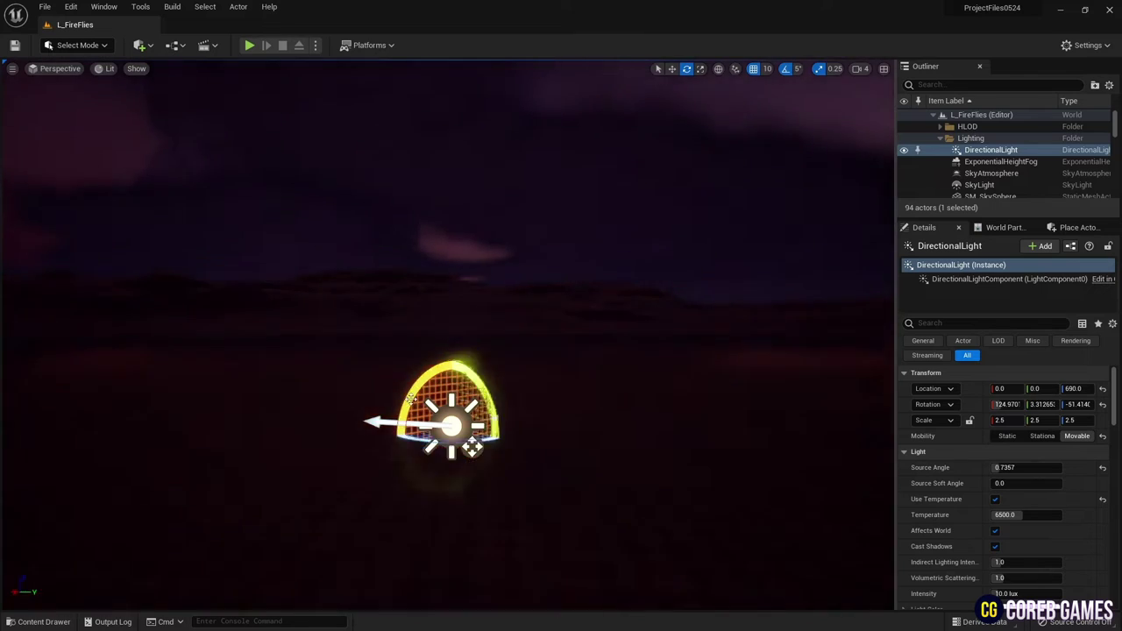
drag(472, 447, 526, 456)
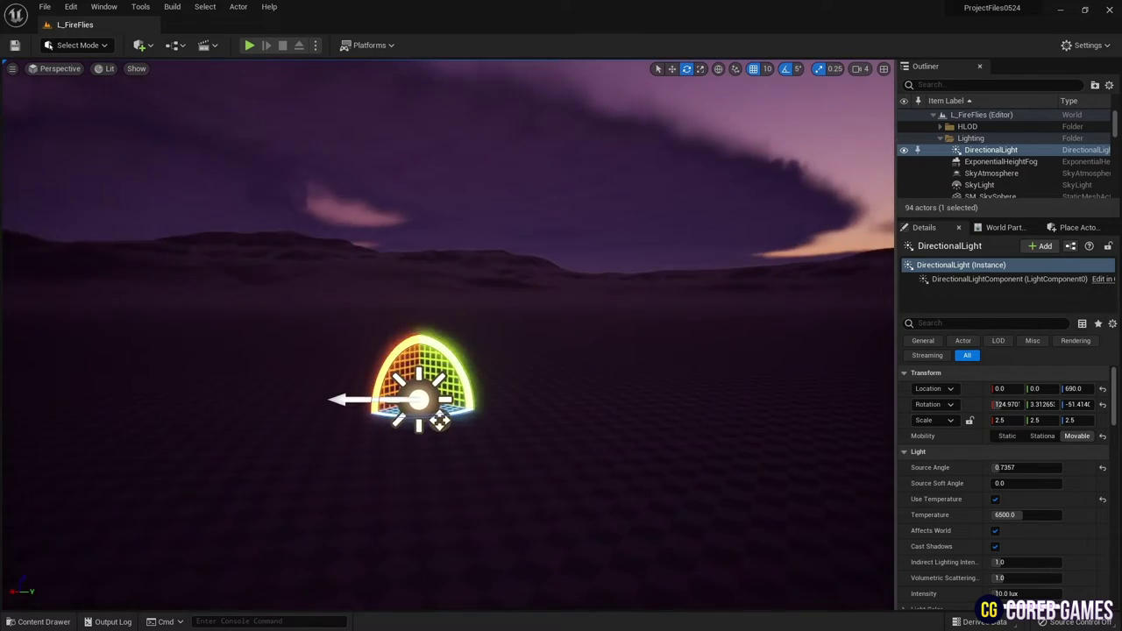
click(594, 479)
key(ctrl+space)
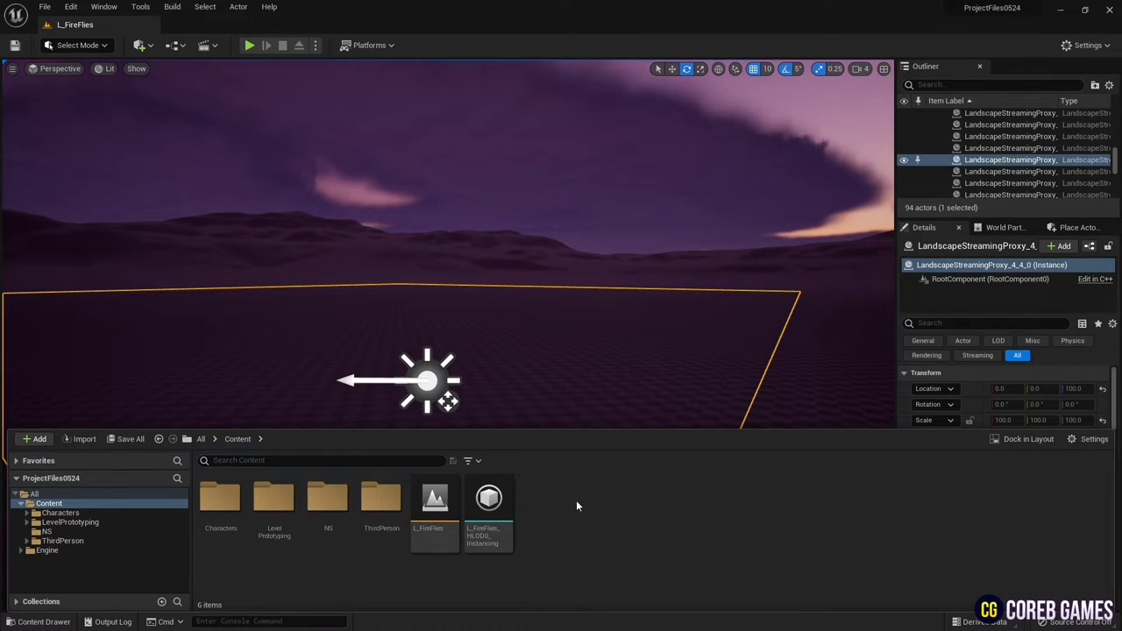
- Create a Niagara system from the Fountain emitter template and name it NS_Fireflies
right_click(576, 499)
click(614, 263)
click(561, 187)
click(553, 484)
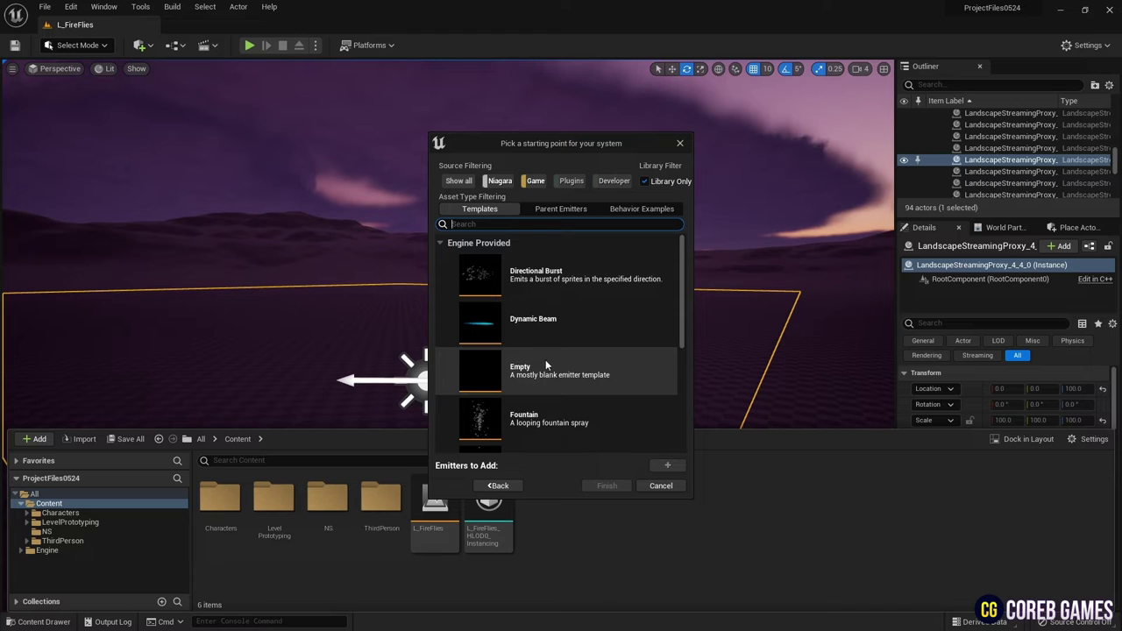
click(605, 419)
click(664, 467)
click(614, 487)
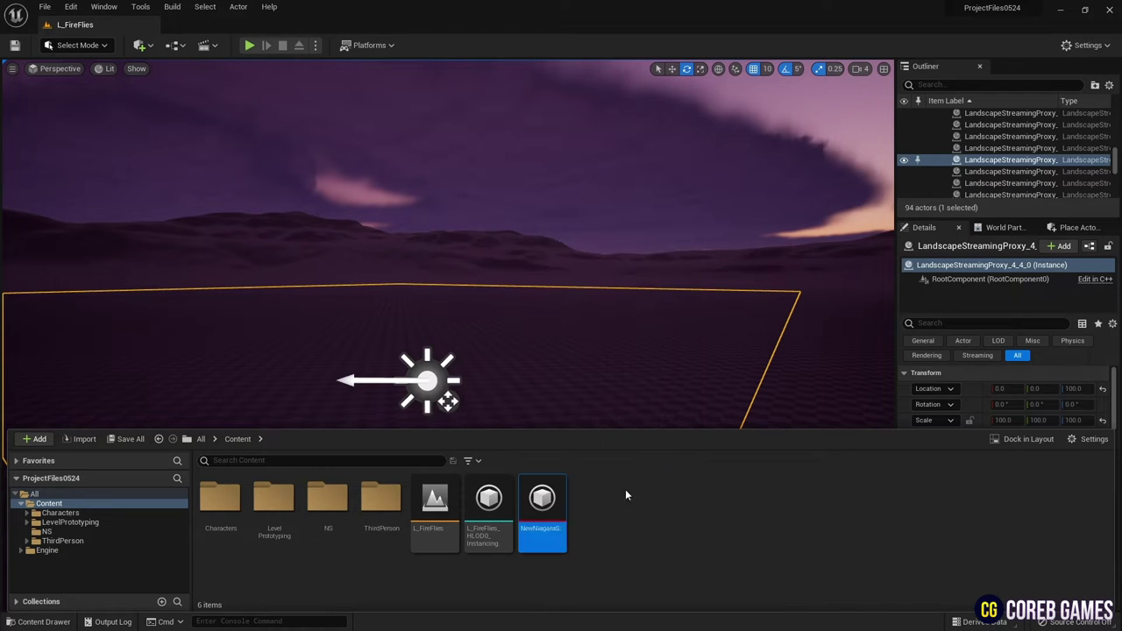
text(NS_Fire)
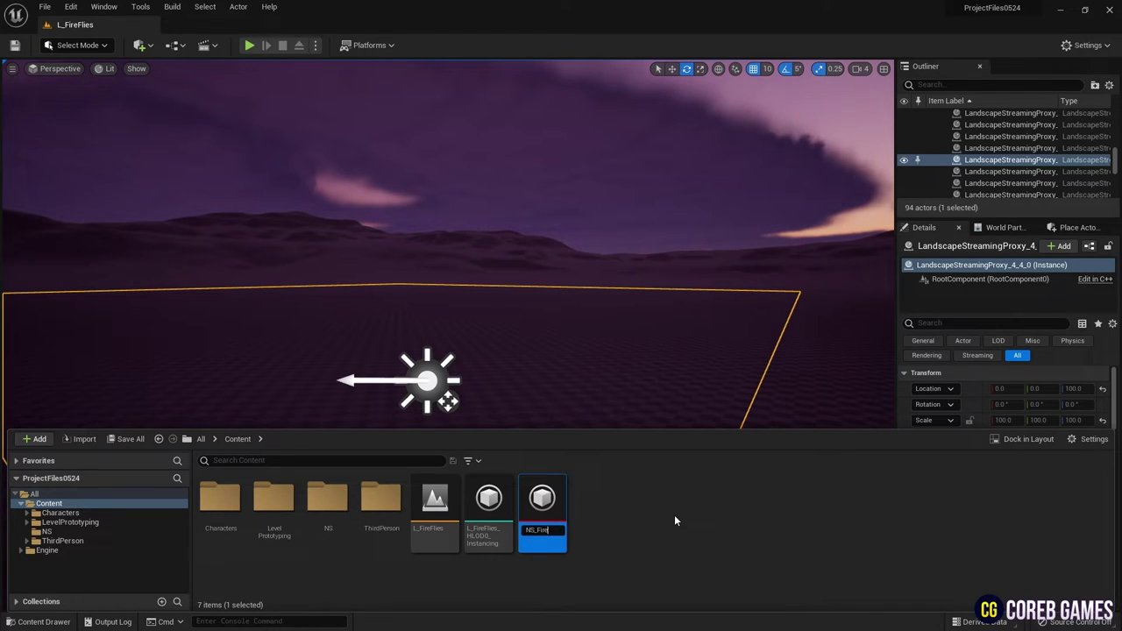
text(Flies)
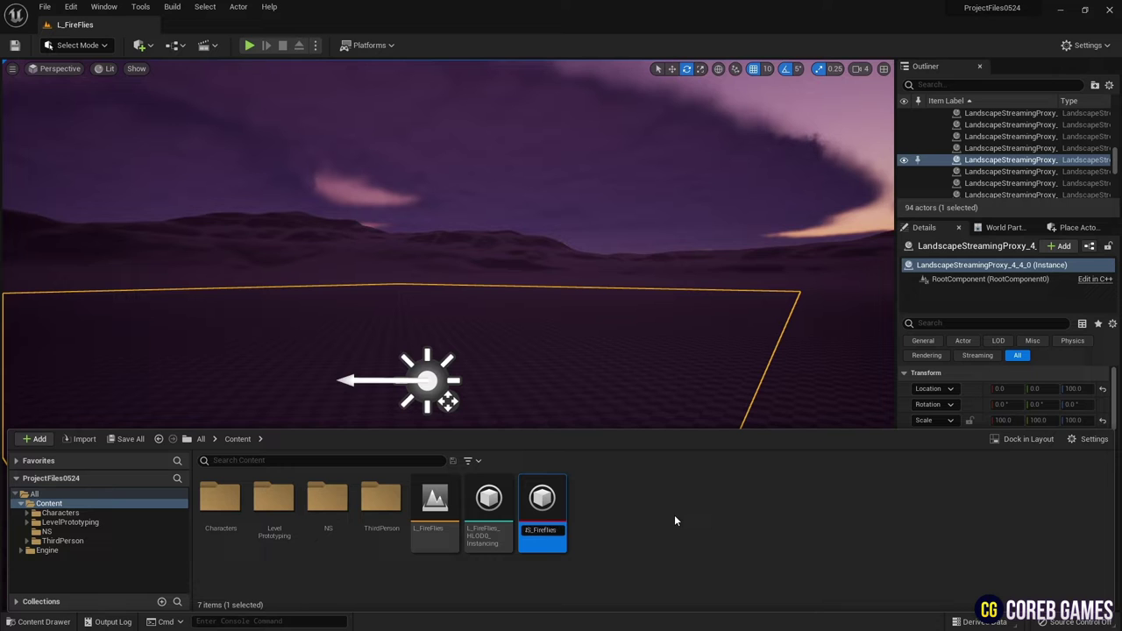
key(Return)
- Open NS_Fireflies in the Niagara editor and set the Fountain's Spawn Rate to 500
double_click(553, 502)
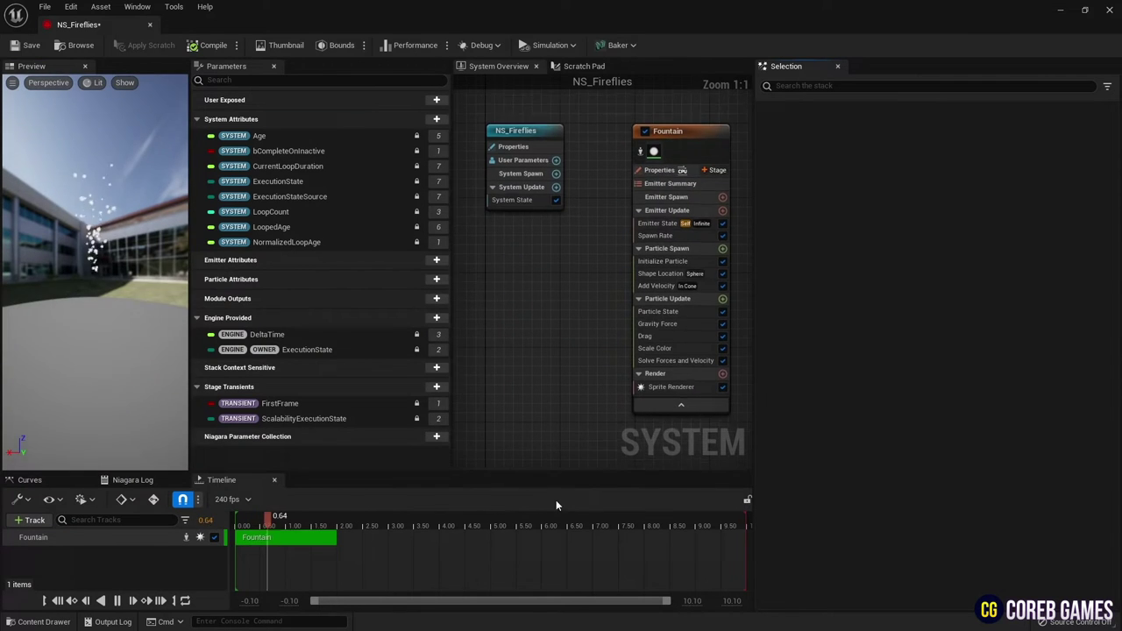
click(540, 118)
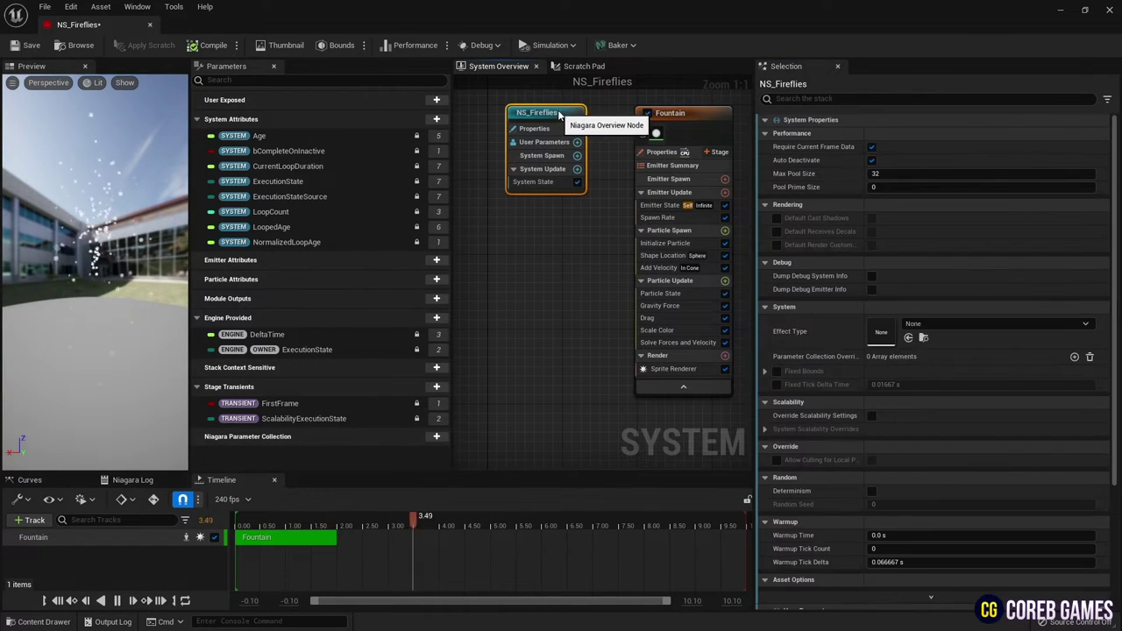
click(568, 254)
click(622, 223)
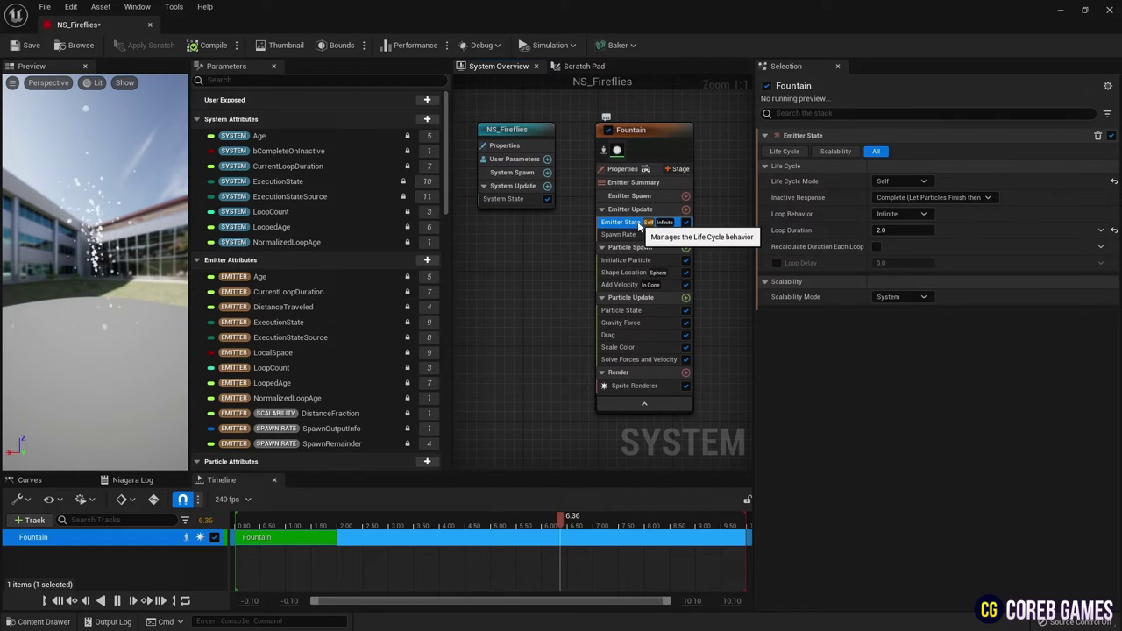
click(633, 171)
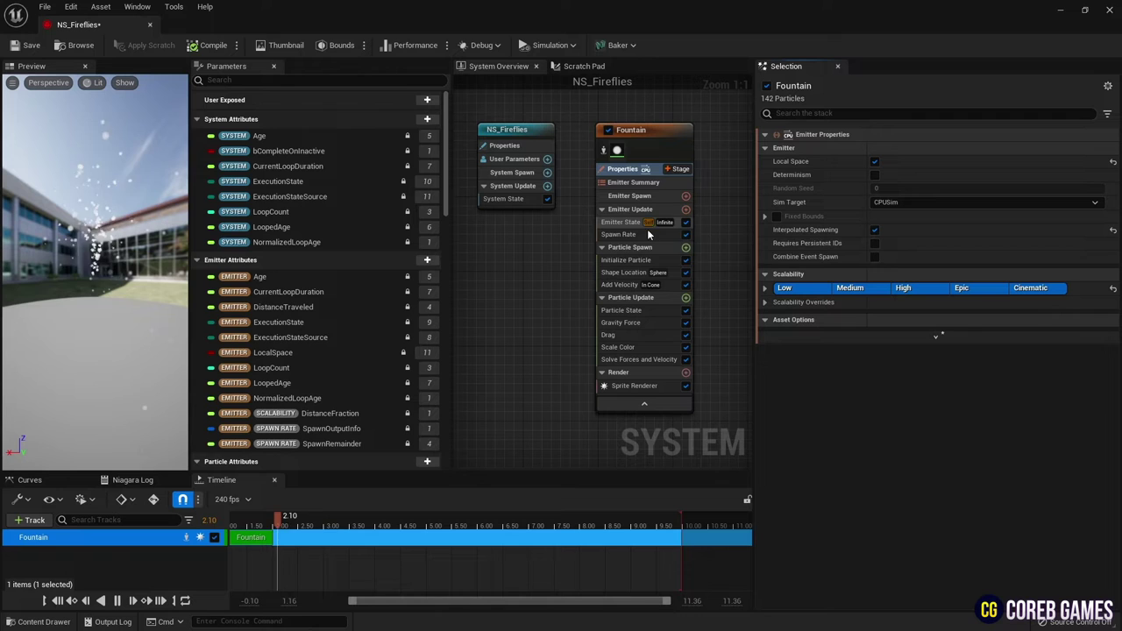
click(621, 234)
click(898, 152)
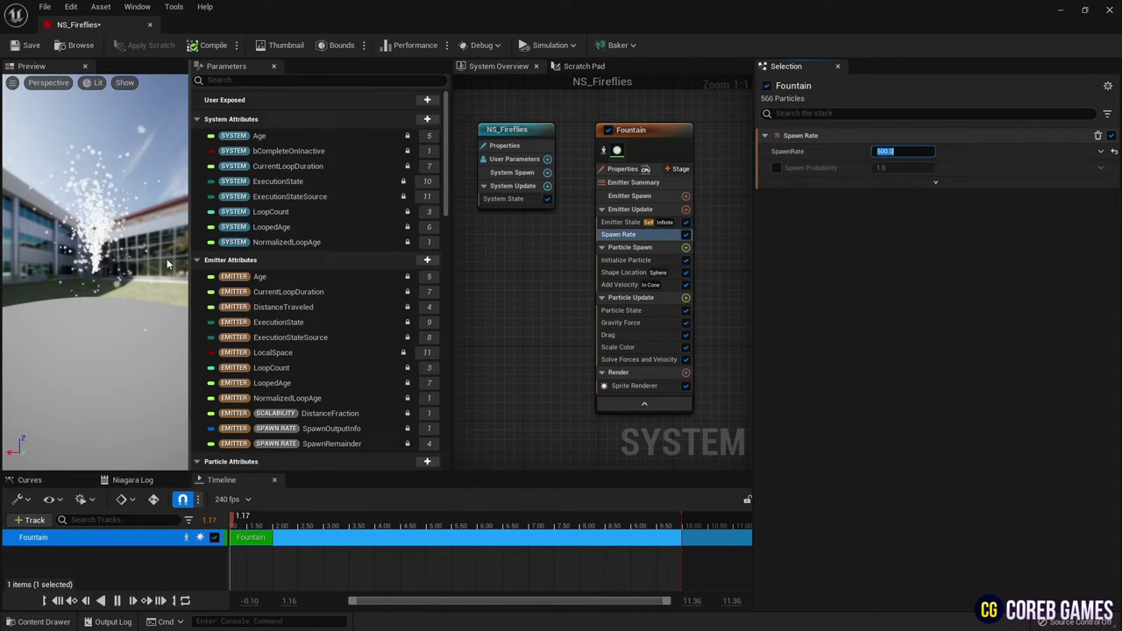
drag(149, 260, 147, 219)
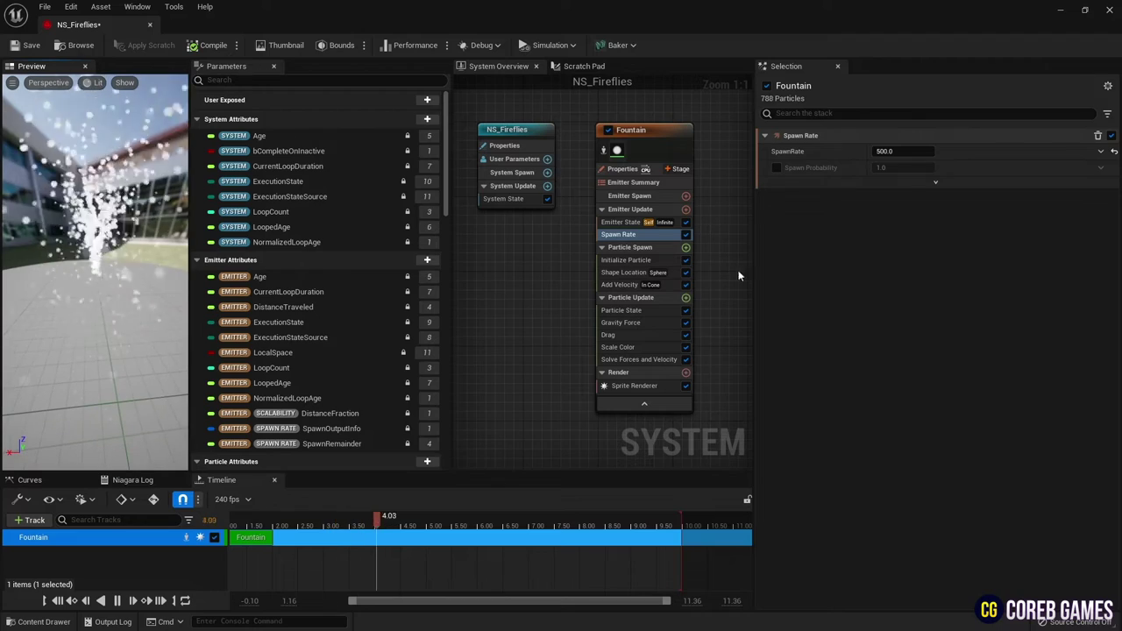
- Set the Shape Location primitive to Cylinder with height 1300 and radius 2000
click(630, 273)
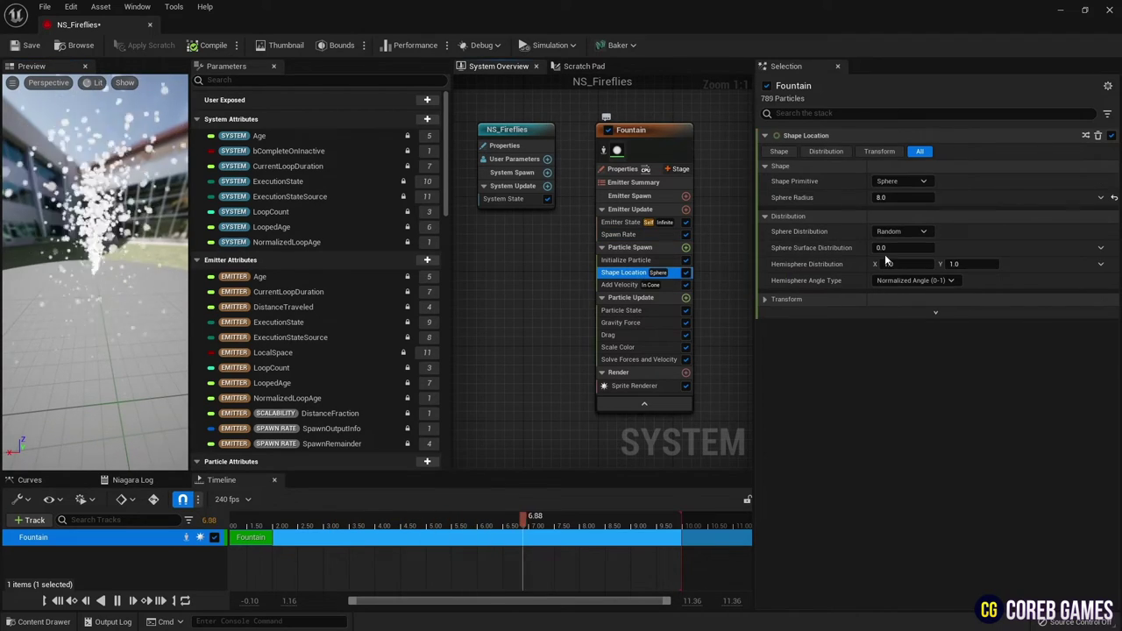
click(907, 182)
click(912, 208)
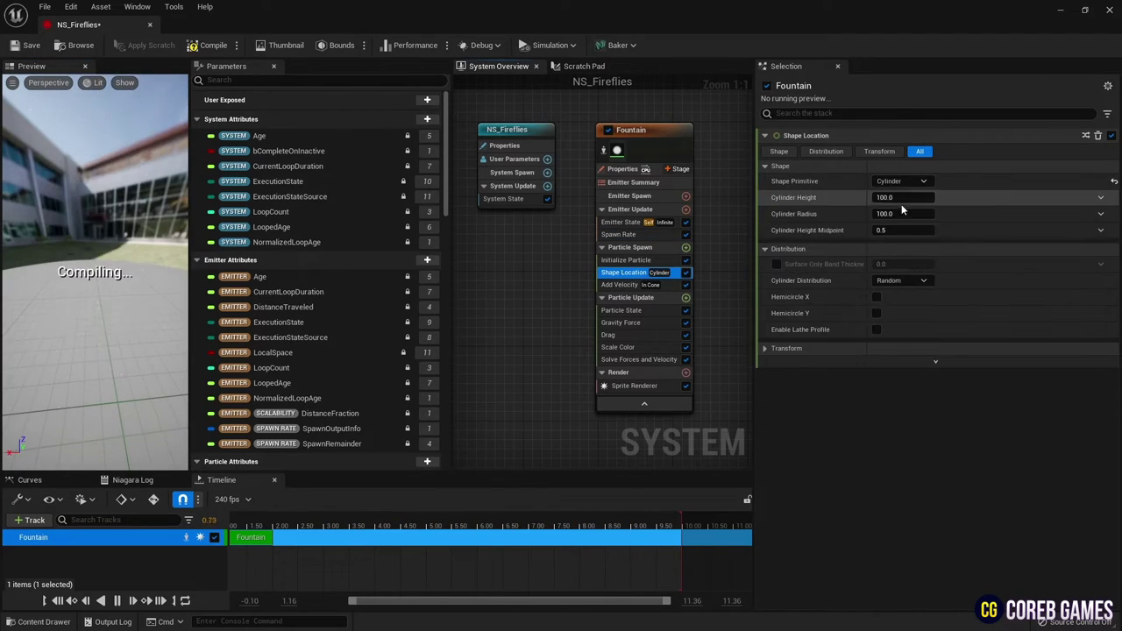
click(901, 198)
text(1300)
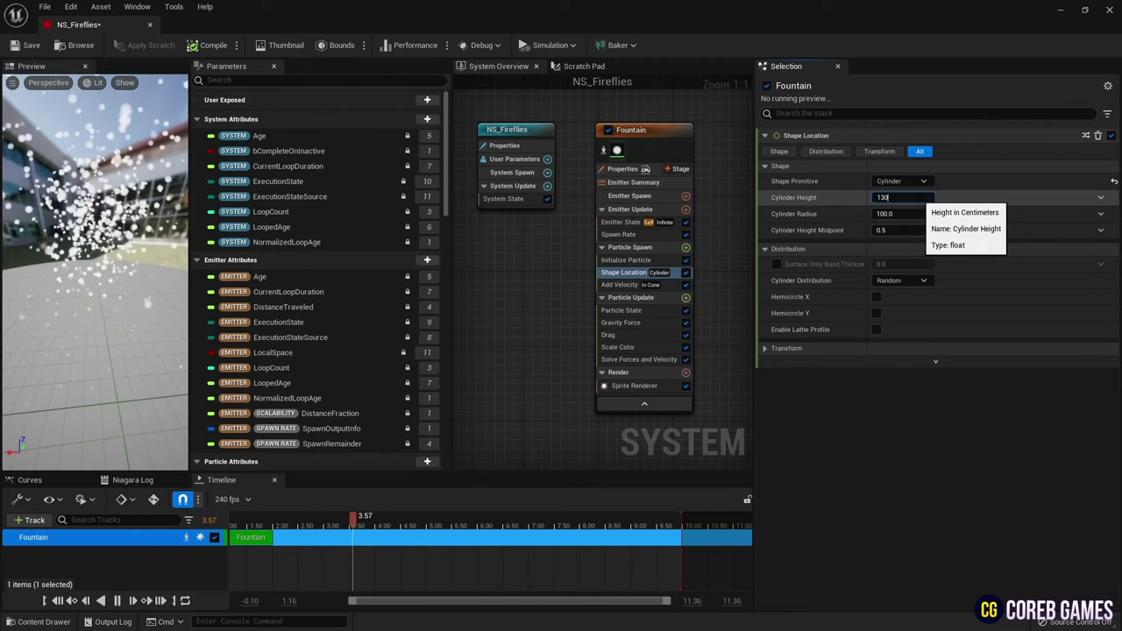
key(Return)
text(2000)
key(Return)
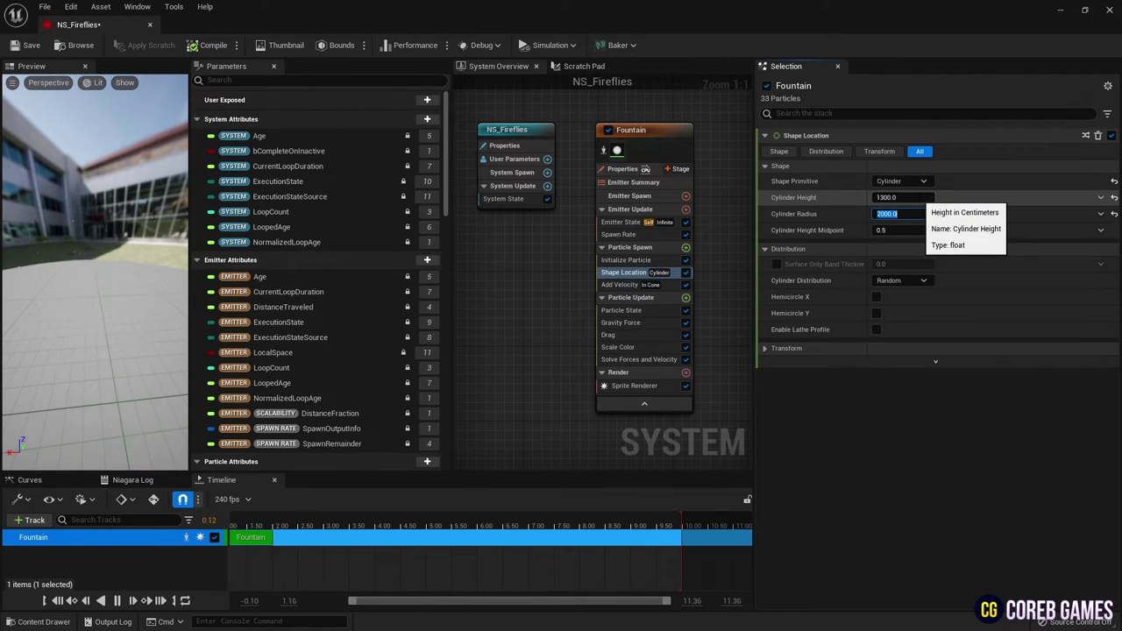
drag(96, 263, 140, 255)
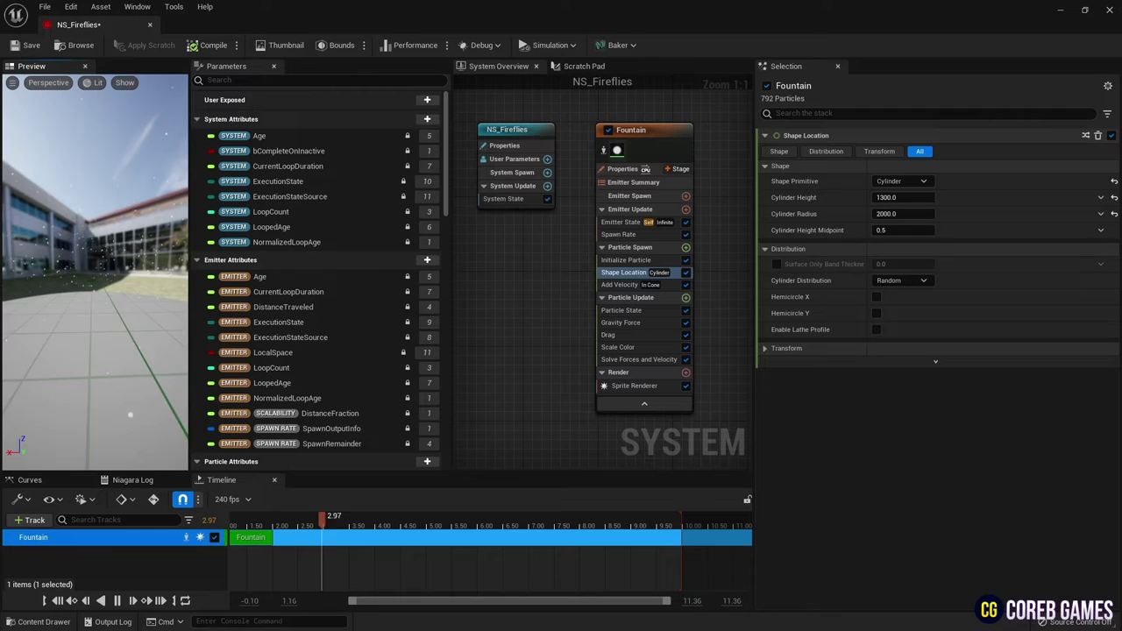
drag(94, 316, 95, 316)
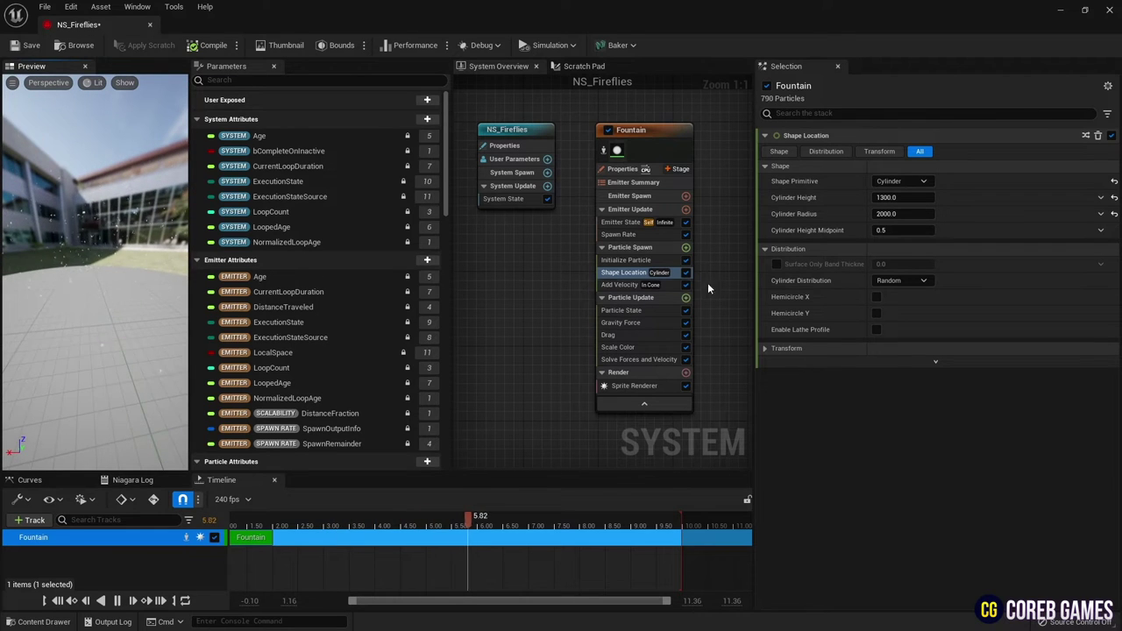
- Switch Add Velocity from In Cone to From Point, with speed 20 to 250
click(629, 285)
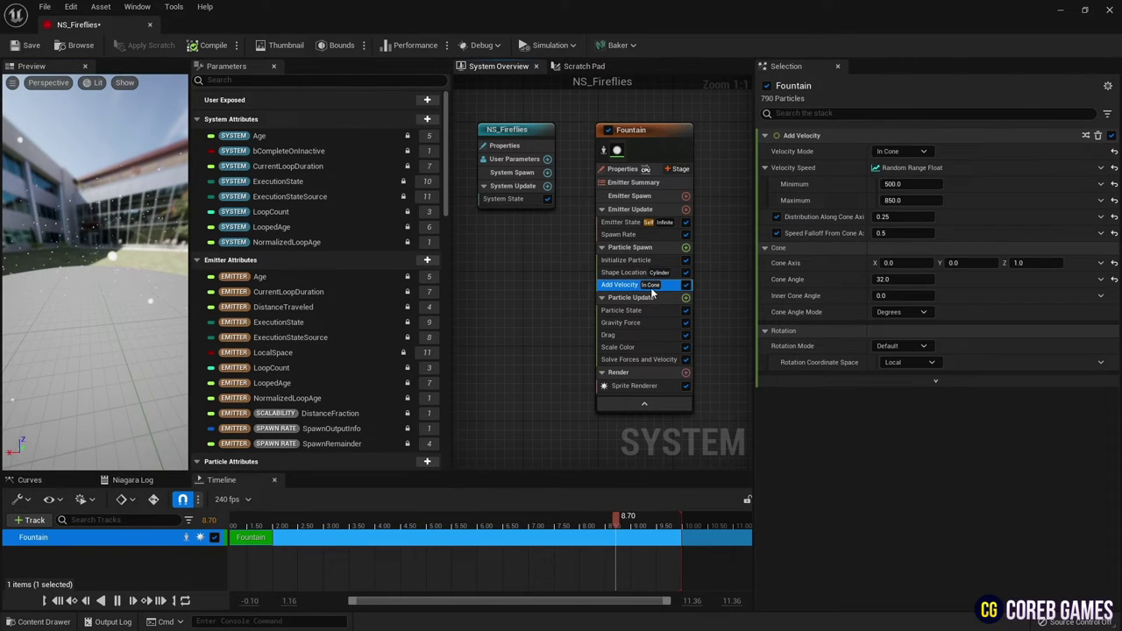
click(901, 151)
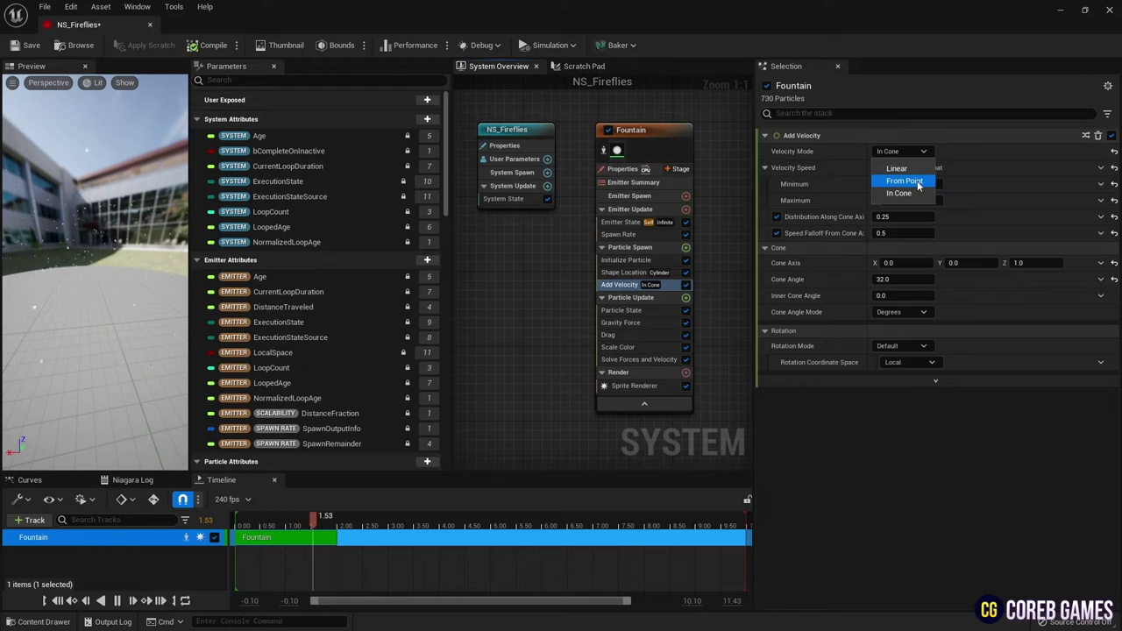
click(917, 180)
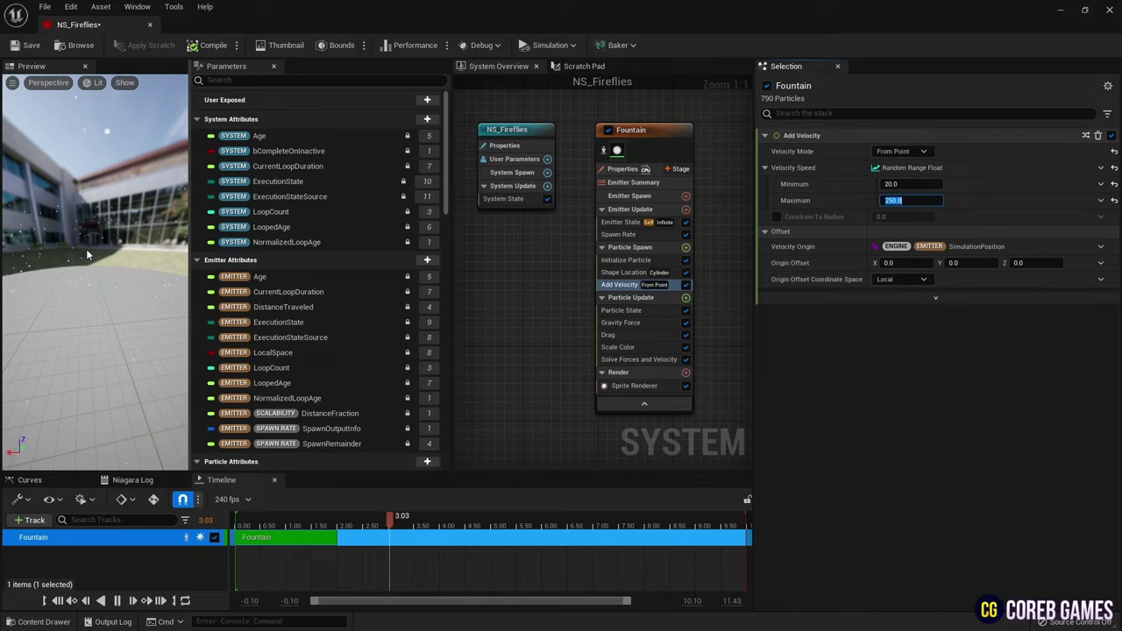
drag(85, 249, 114, 254)
- Delete the Gravity Force module from the Fountain's Particle Update
click(639, 326)
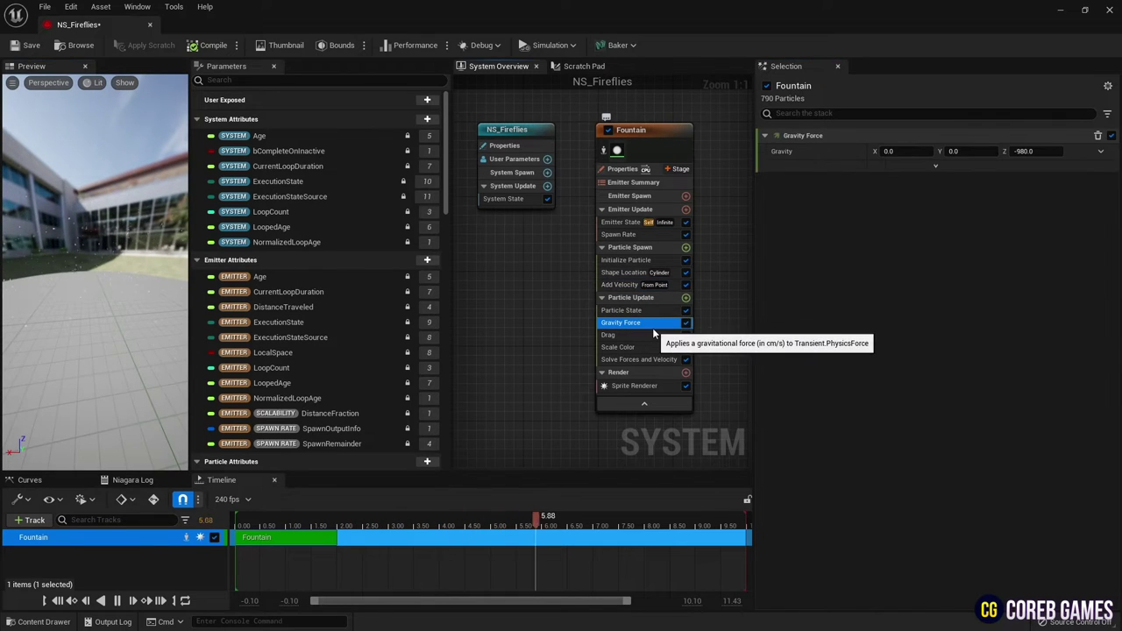
key(Delete)
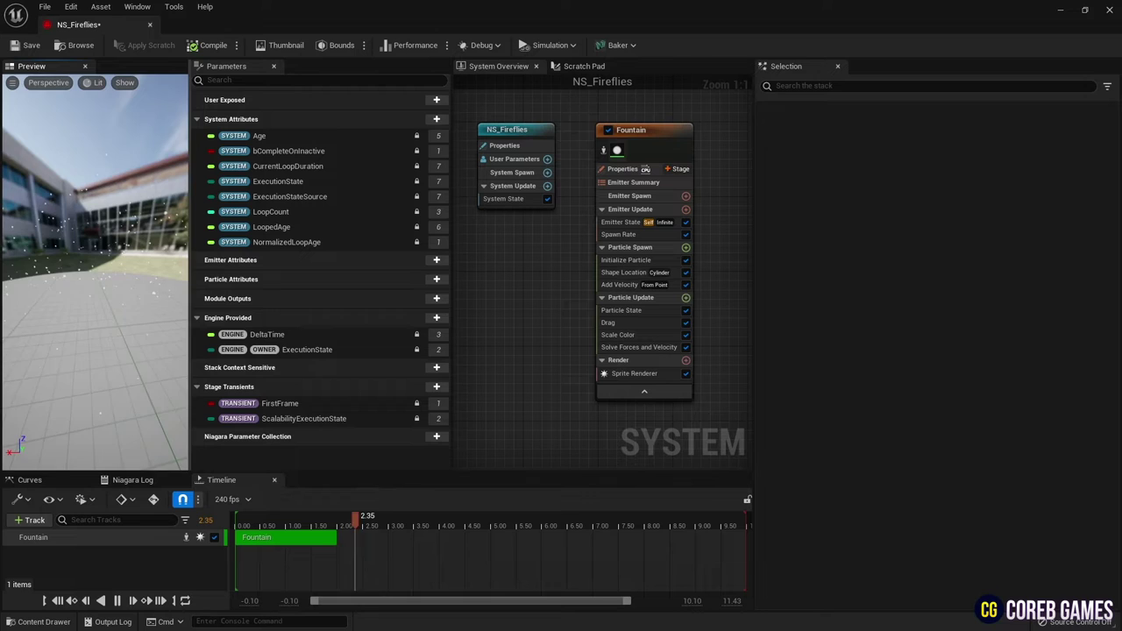
mouse_move(131, 175)
mouse_down()
mouse_move(188, 155)
mouse_move(232, 160)
mouse_up()
drag(451, 151, 395, 154)
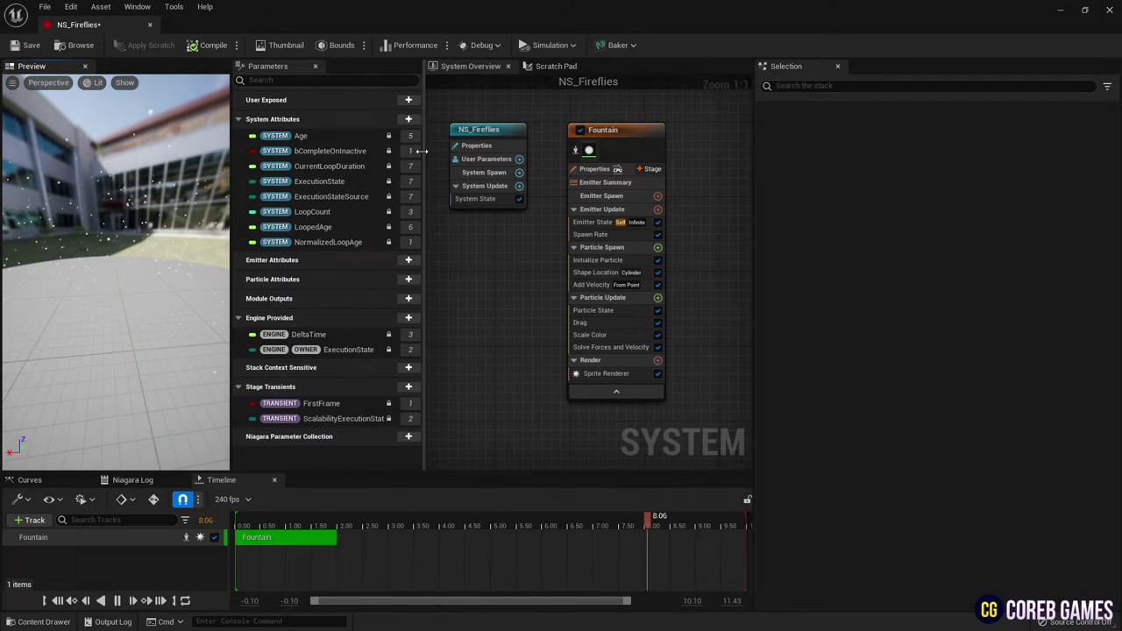
drag(77, 291, 140, 280)
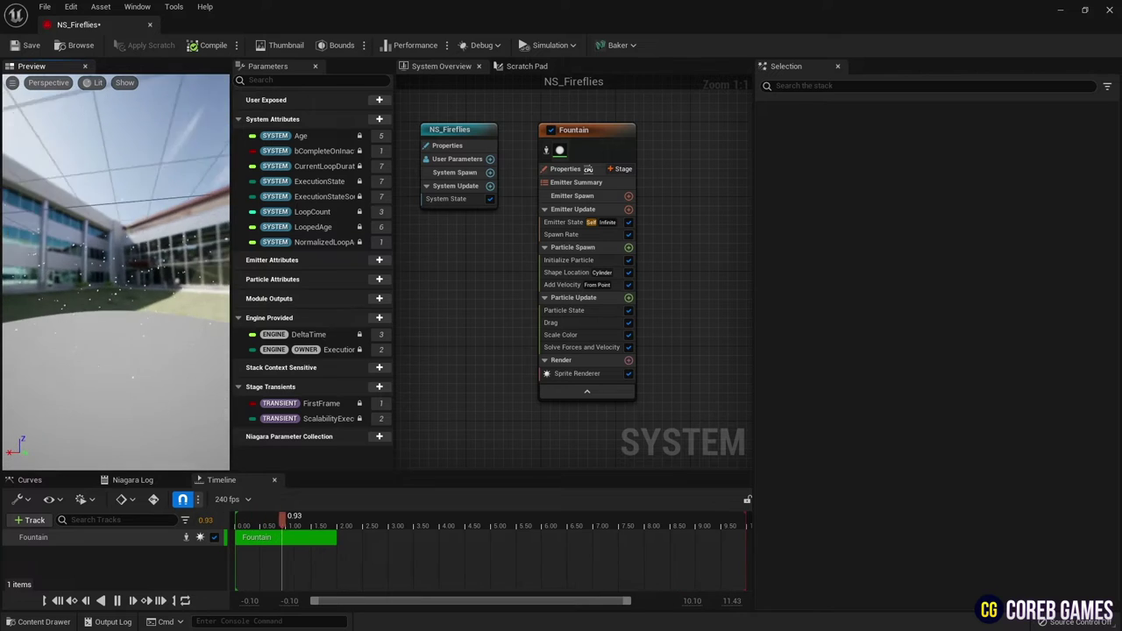
- Set the Drag module's value to 0.5
click(561, 323)
click(903, 152)
text(0.5)
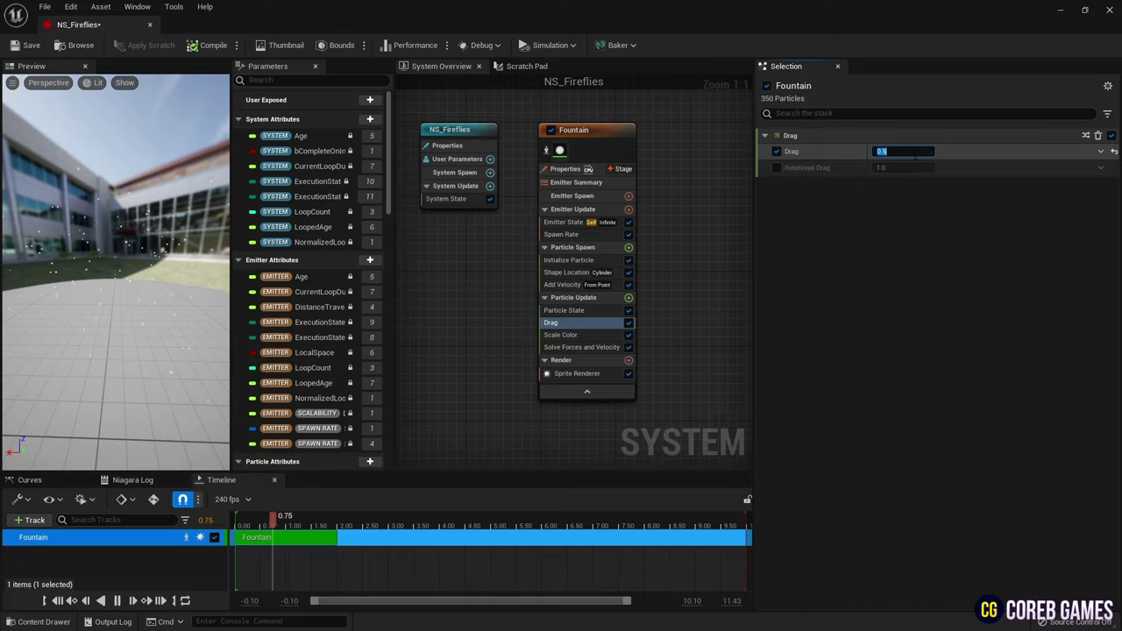
key(Return)
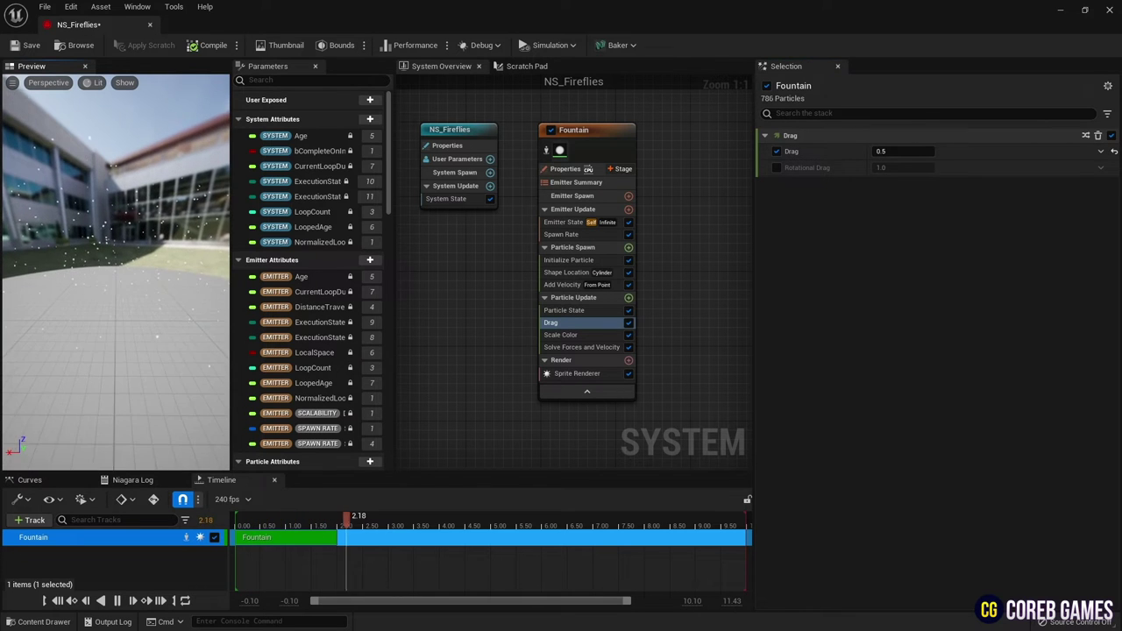
drag(114, 289, 175, 279)
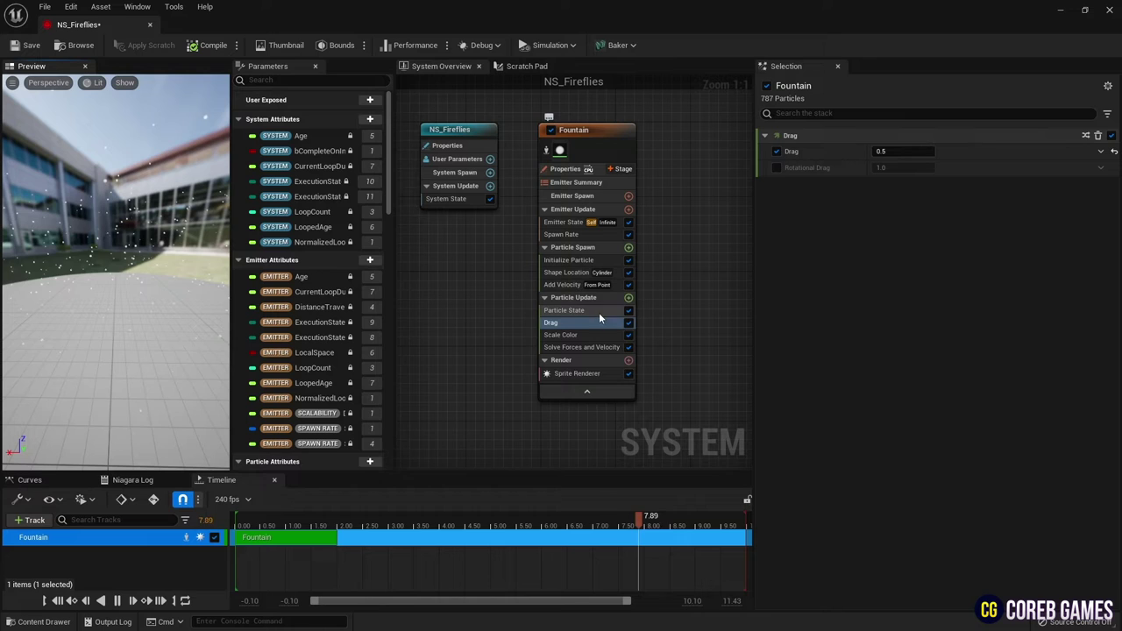
- Add a Curl Noise Force module with noise strength as a random range 300–850
click(628, 298)
text(cur)
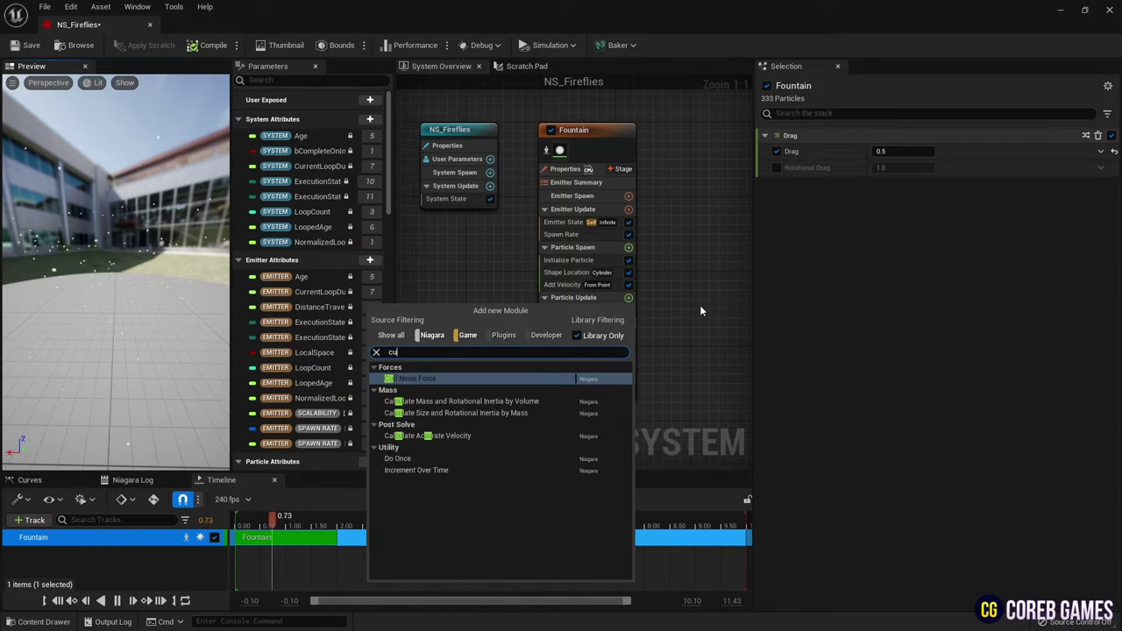
key(Return)
click(906, 155)
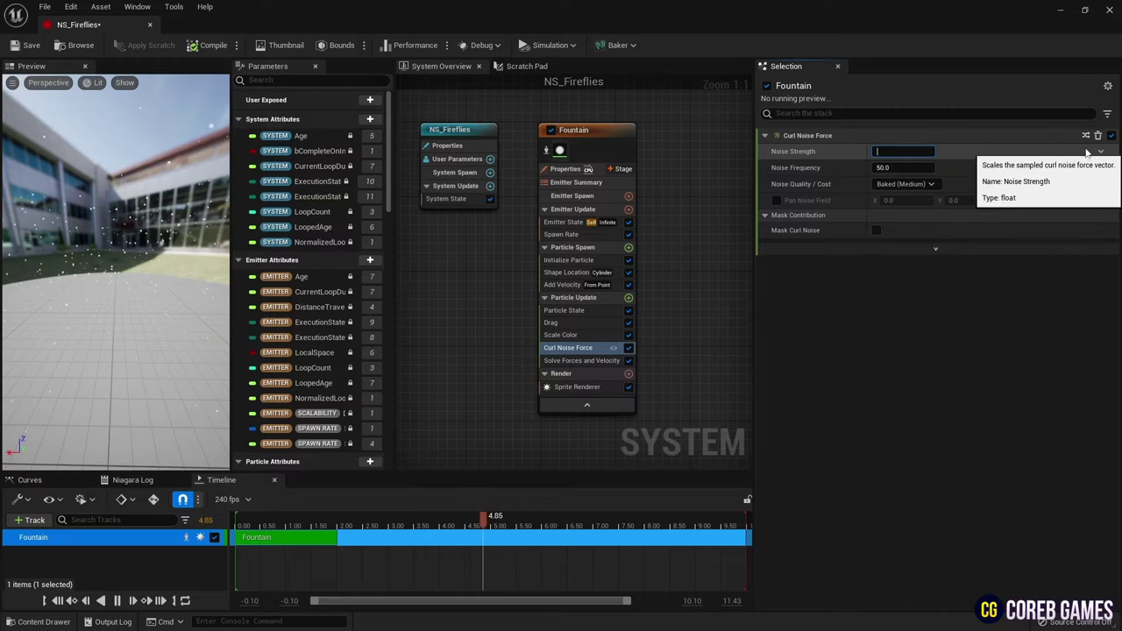
click(1101, 153)
click(891, 285)
text(850)
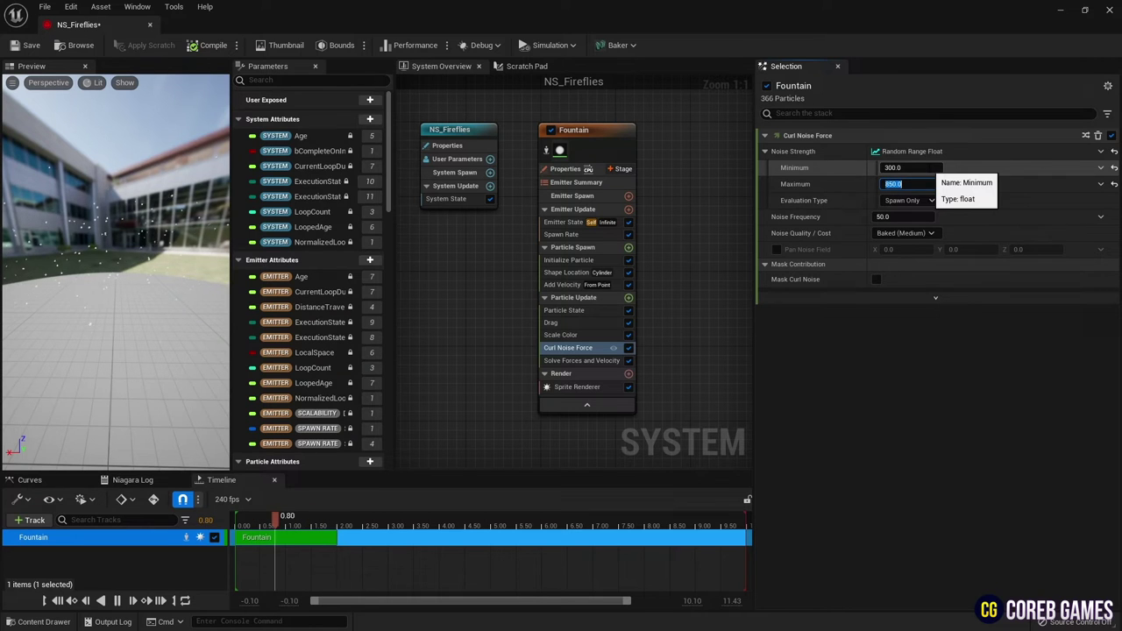
mouse_move(133, 335)
mouse_down()
mouse_move(126, 298)
mouse_move(114, 368)
mouse_move(88, 368)
mouse_up()
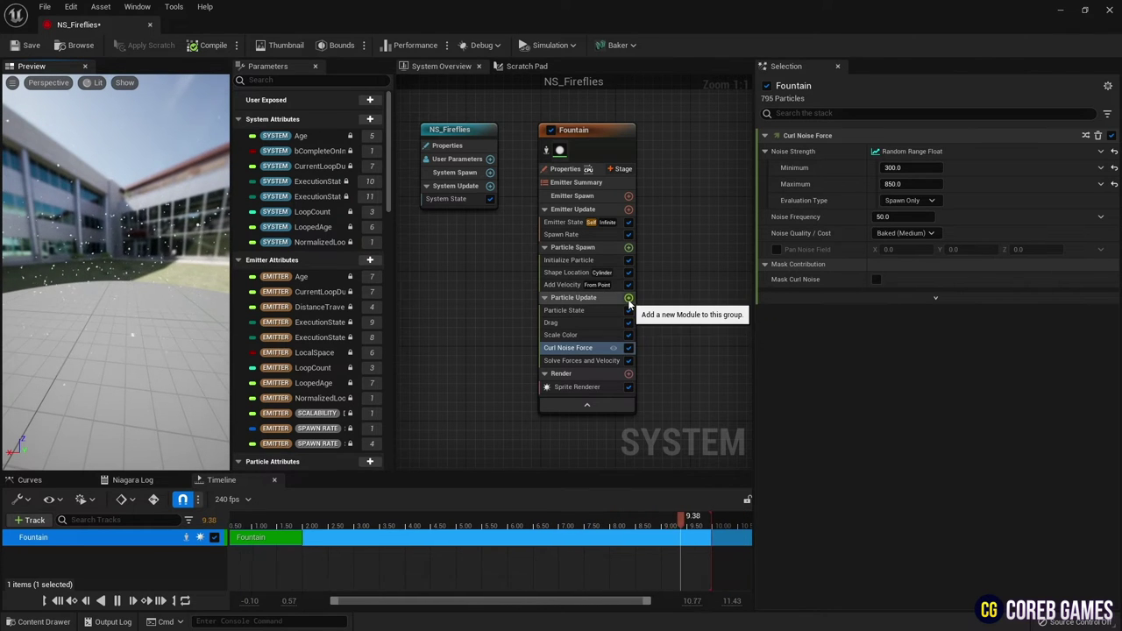
- Drive Scale Color's Scale RGB with a linear colour of R 10, G 9, B 1
click(570, 335)
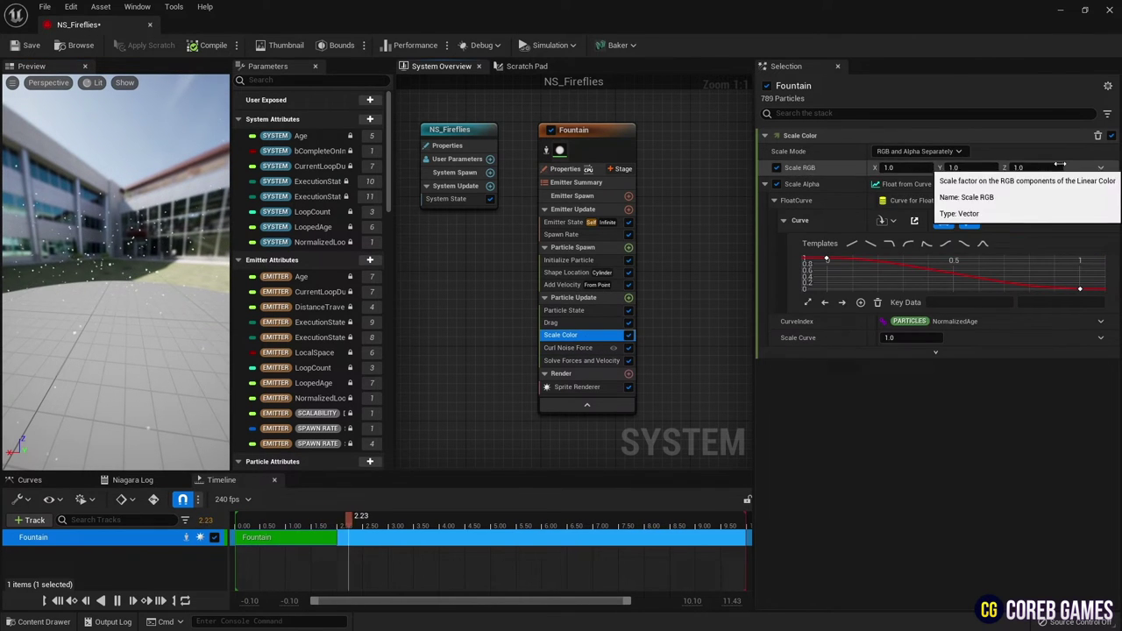
click(1101, 168)
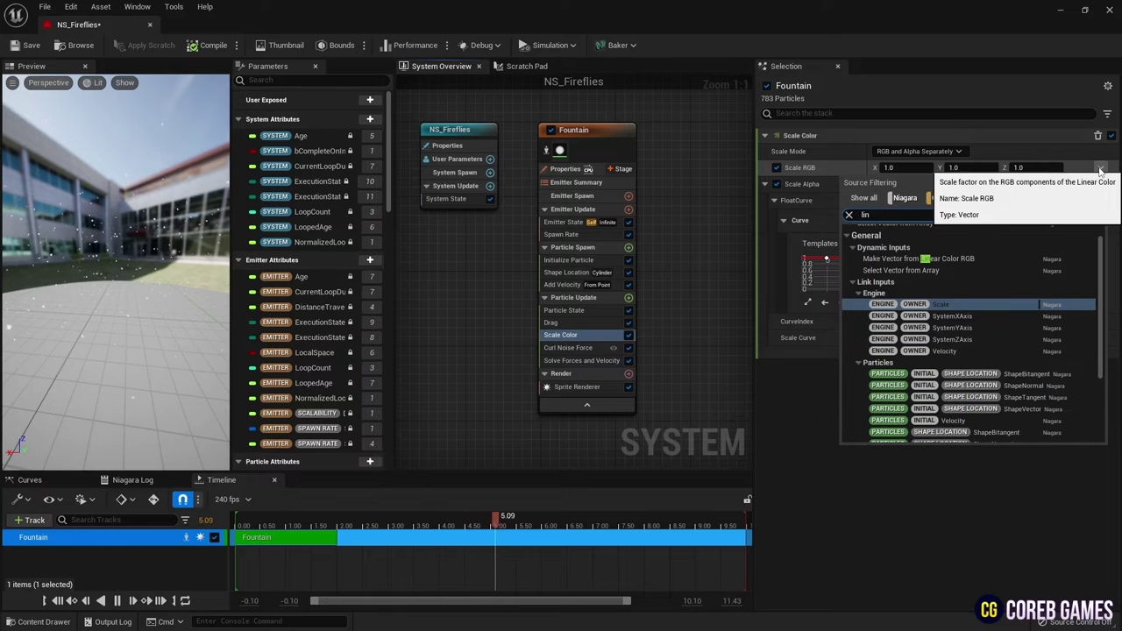
text(lin)
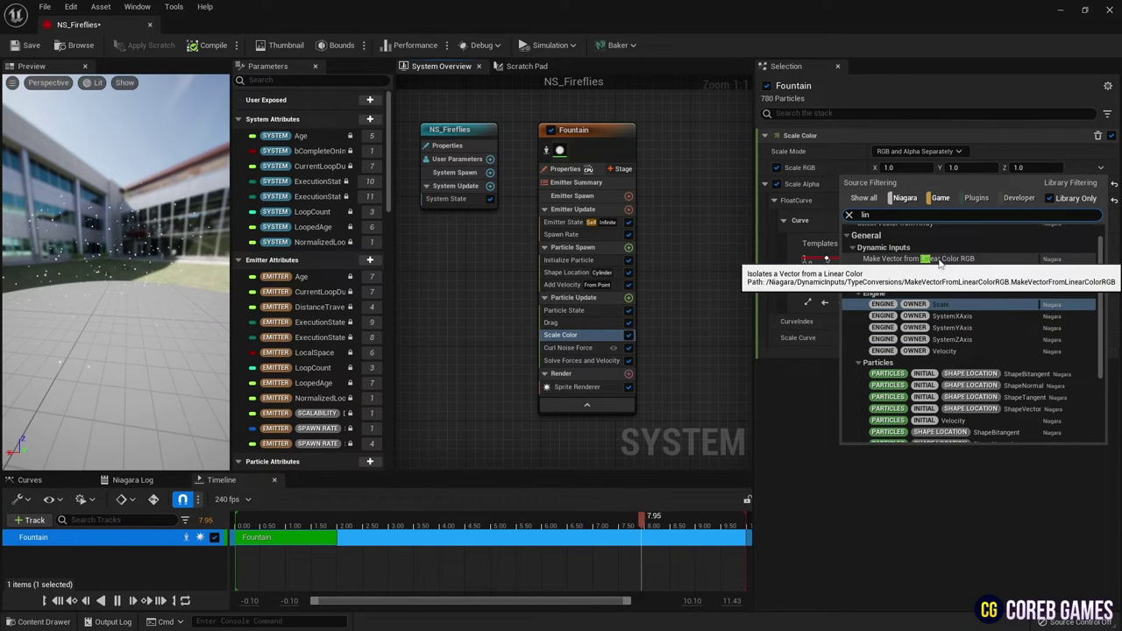
click(938, 260)
click(889, 185)
text(10)
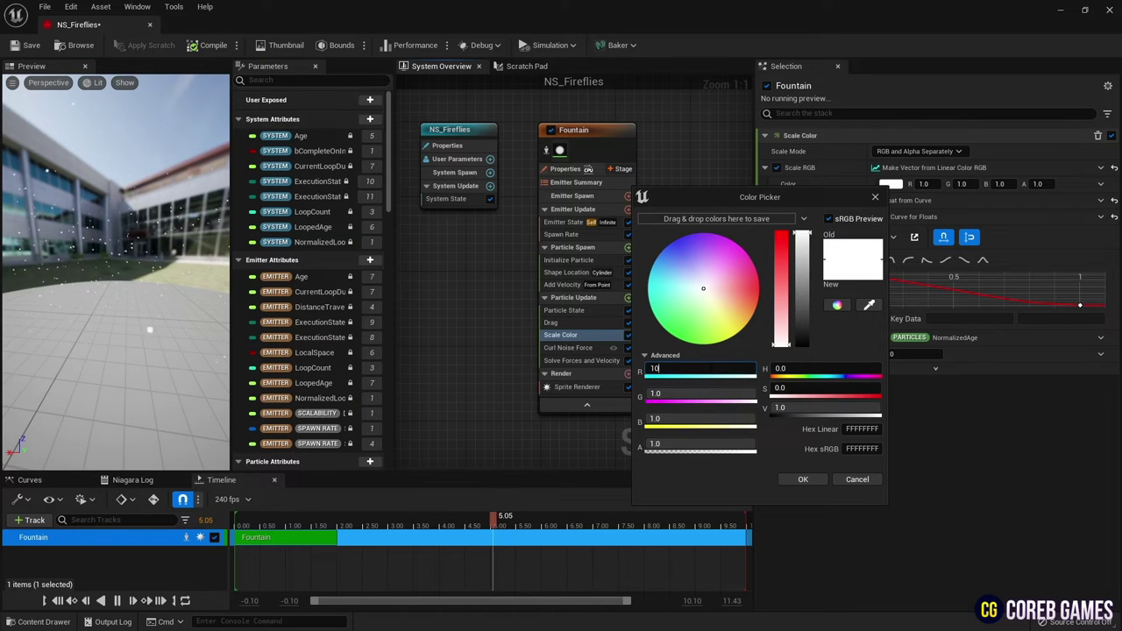
key(Tab)
text(9)
key(Return)
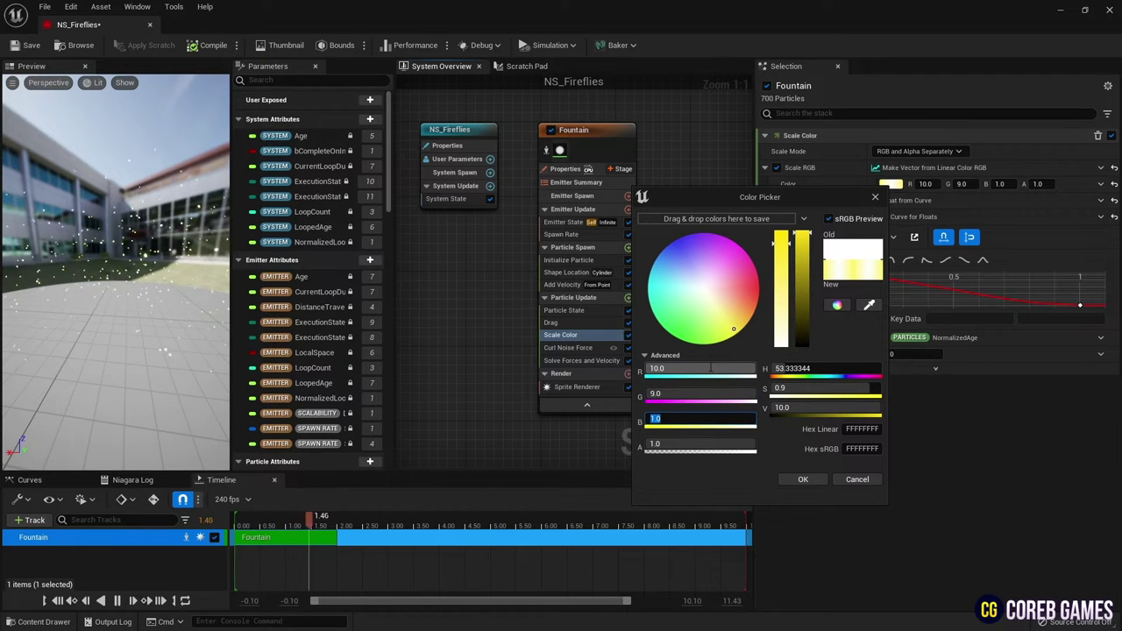
click(805, 479)
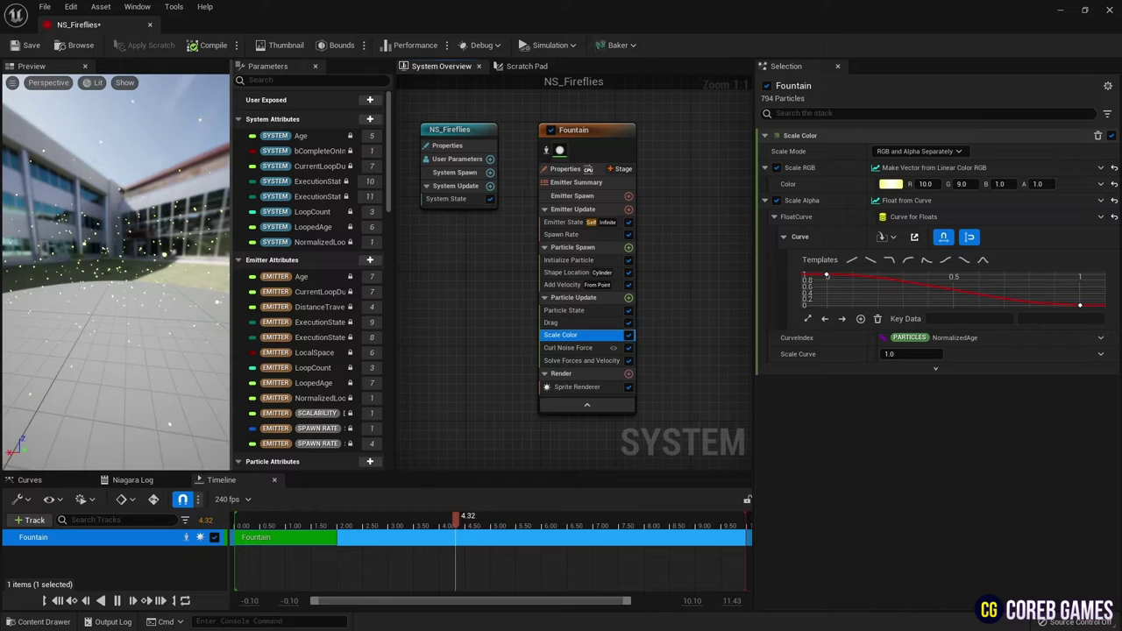
mouse_move(114, 263)
mouse_down()
mouse_move(193, 281)
mouse_move(176, 280)
mouse_up()
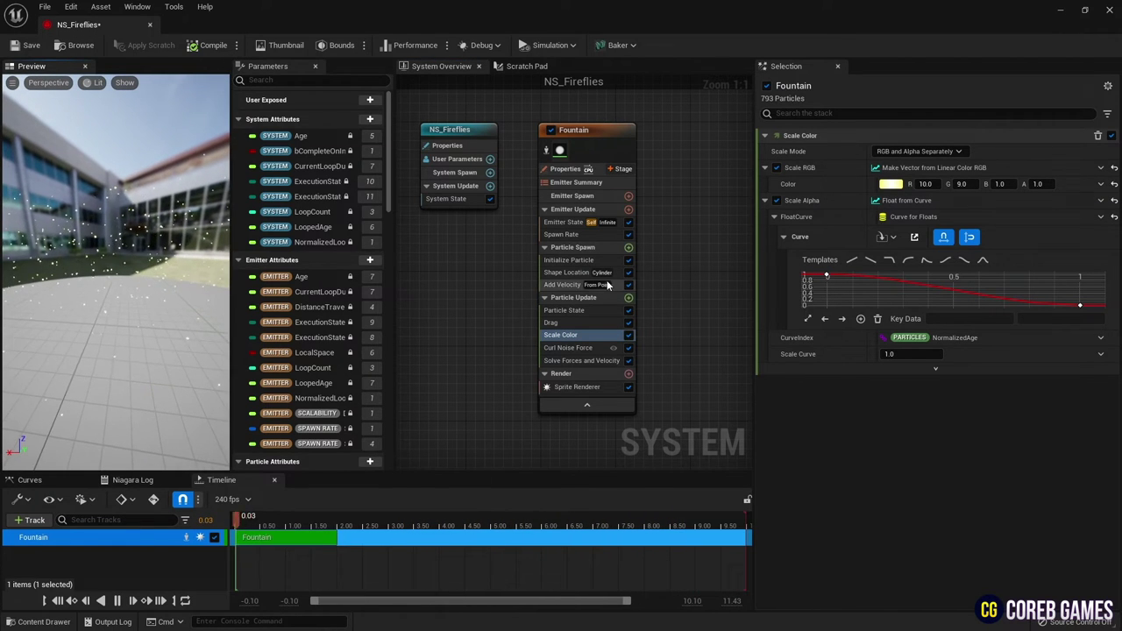
- Add a Scale Sprite Size module to Particle Update
click(629, 299)
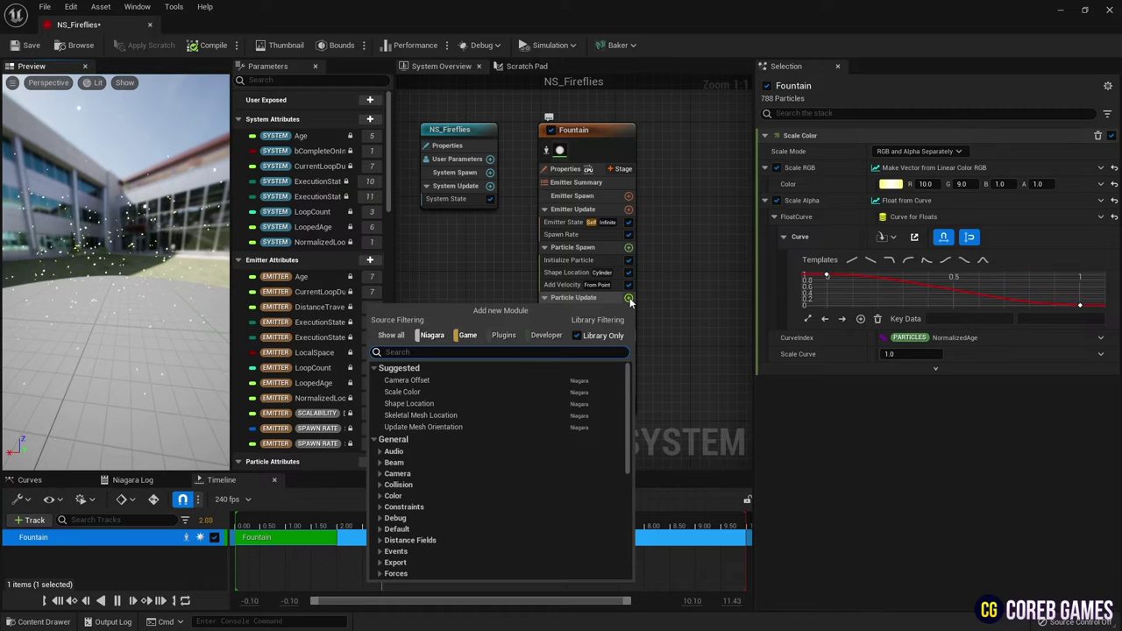
text(scale spri)
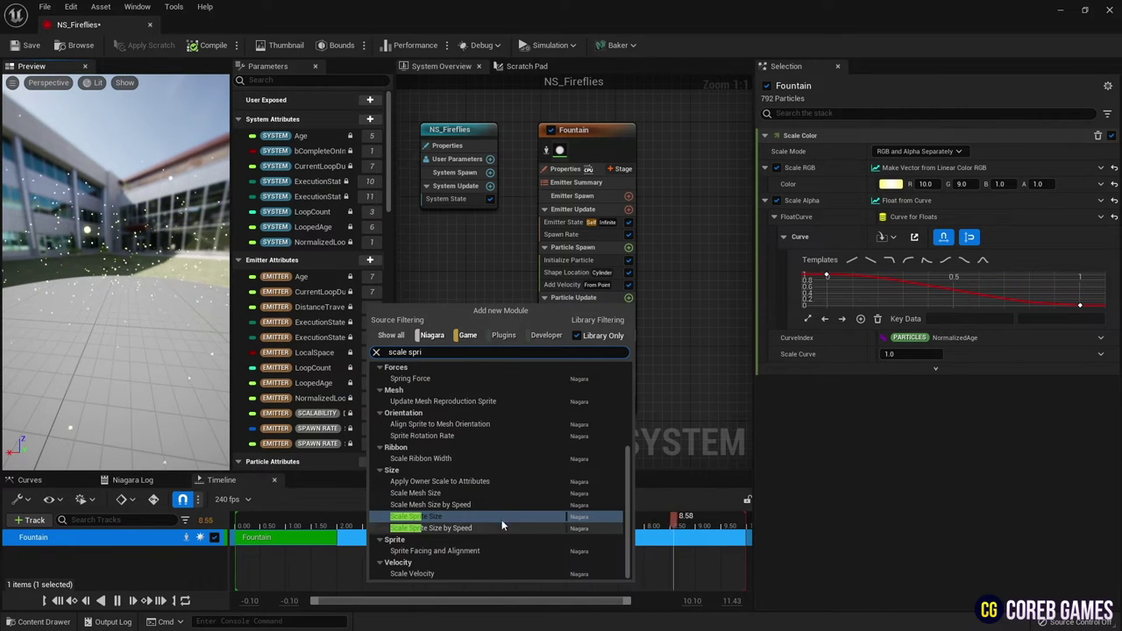
click(502, 520)
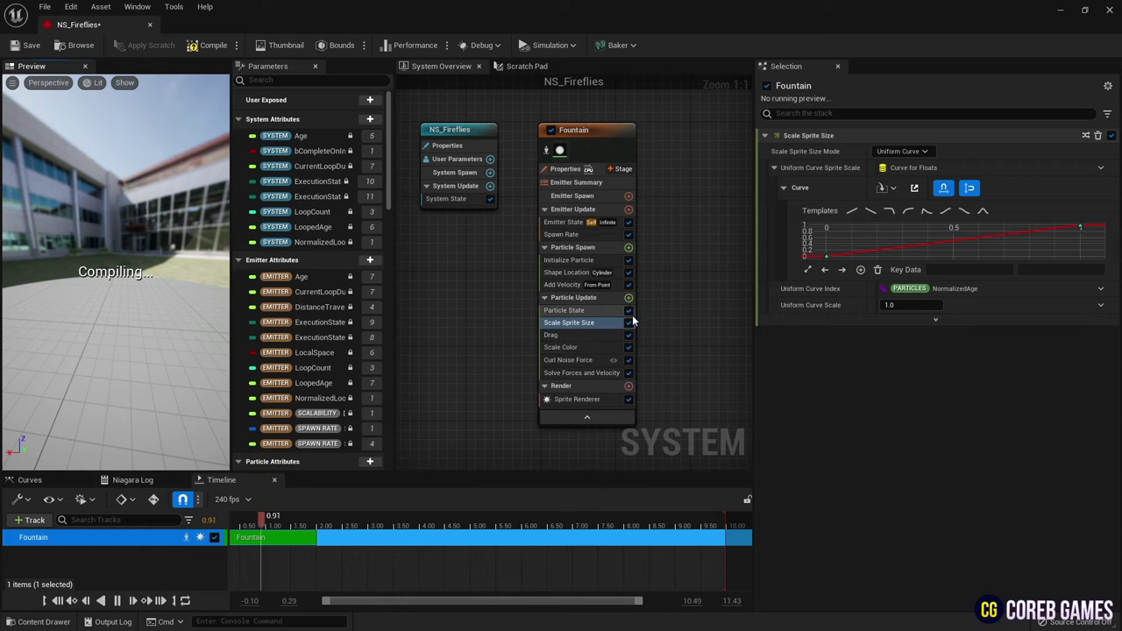
- Shape the size curve with a peak key at 0.5, end key 0, and auto first key
right_click(955, 240)
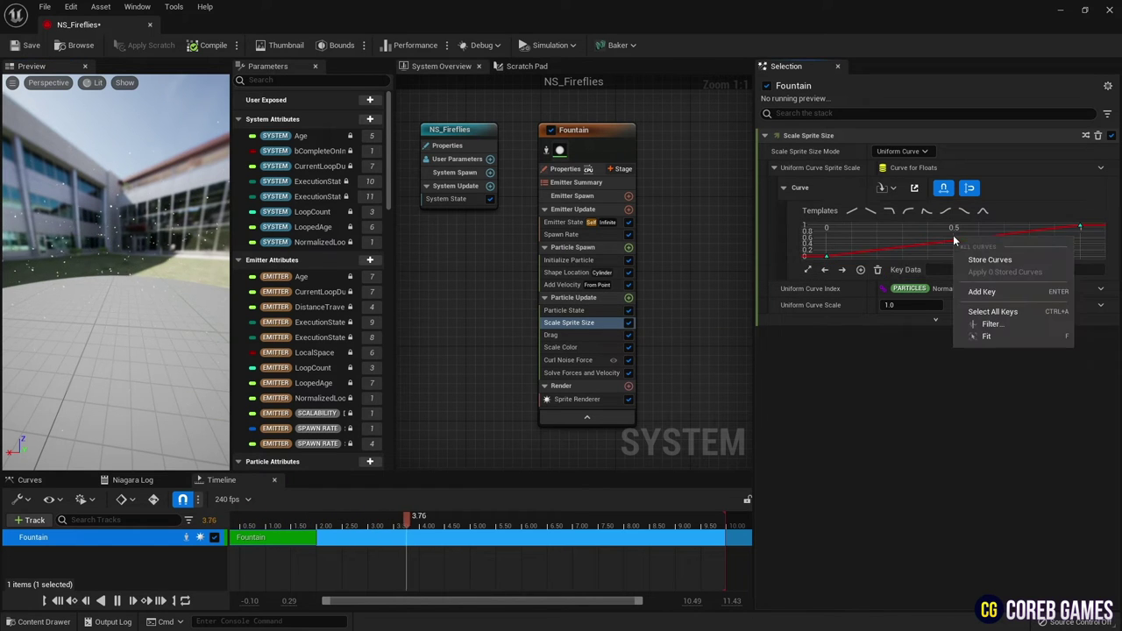
click(986, 294)
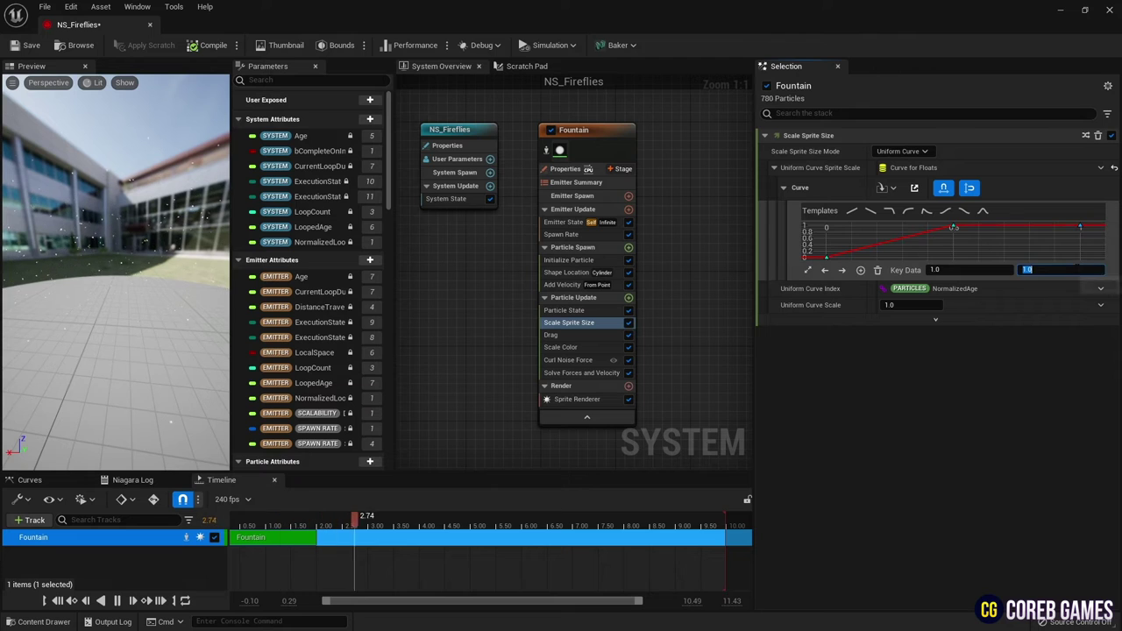
right_click(956, 232)
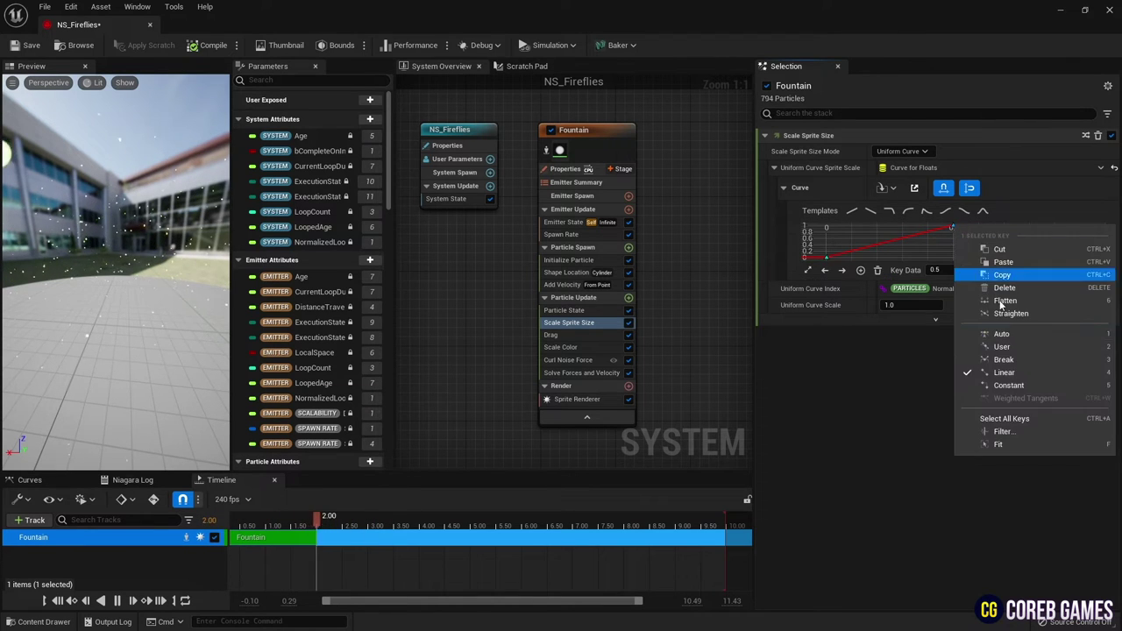
key(Escape)
right_click(827, 258)
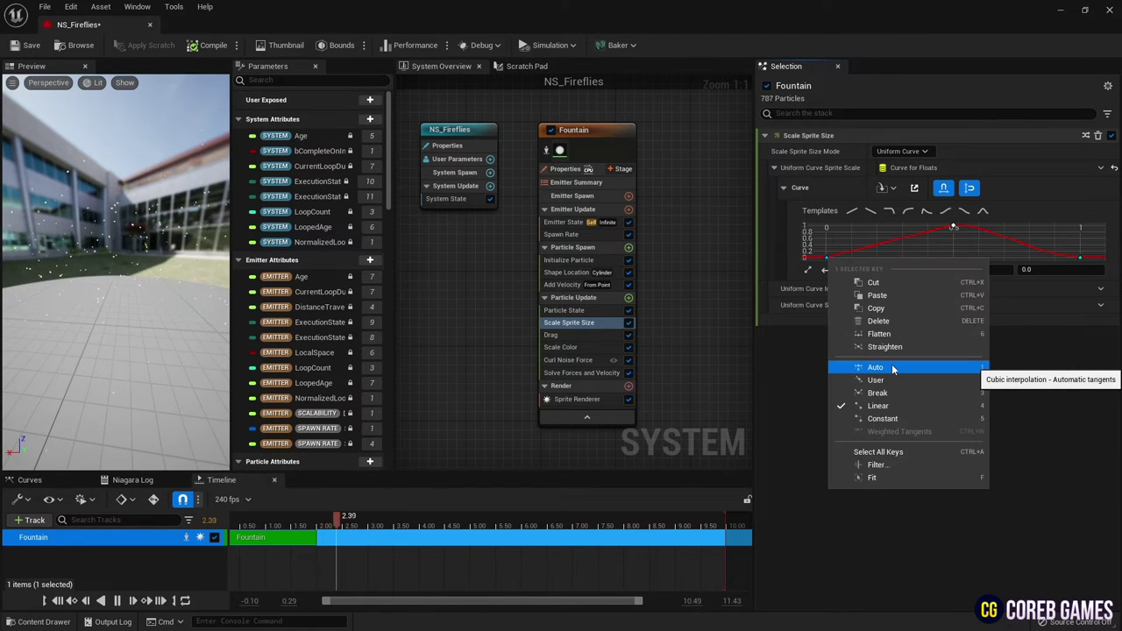
click(892, 368)
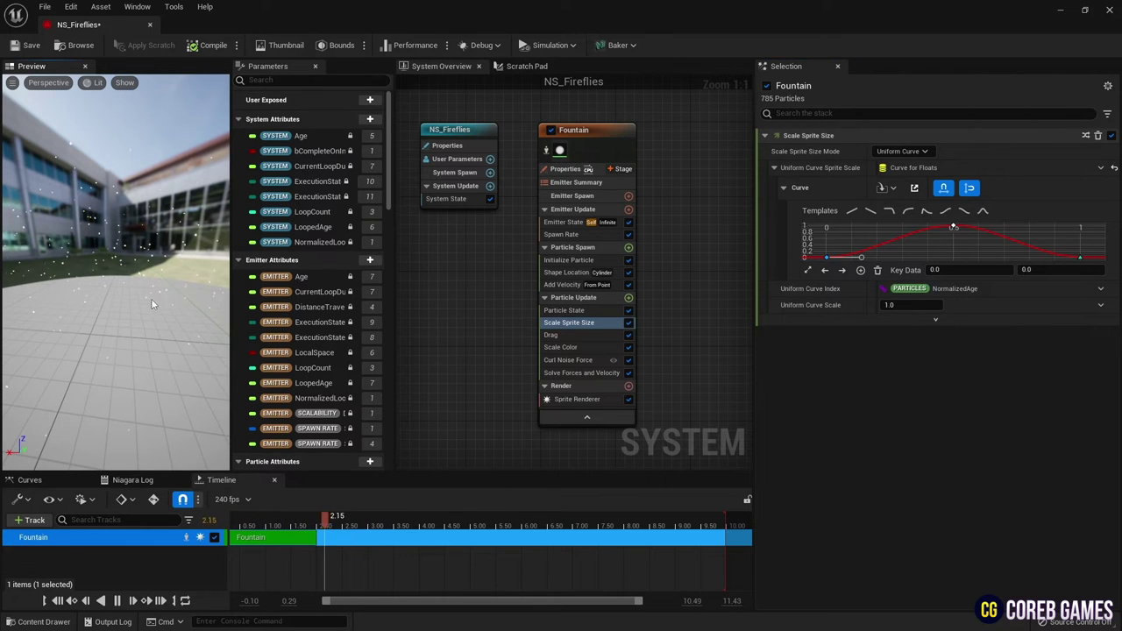
- Add a Scale Sprite Size by Speed module to Particle Update at default factors
click(629, 298)
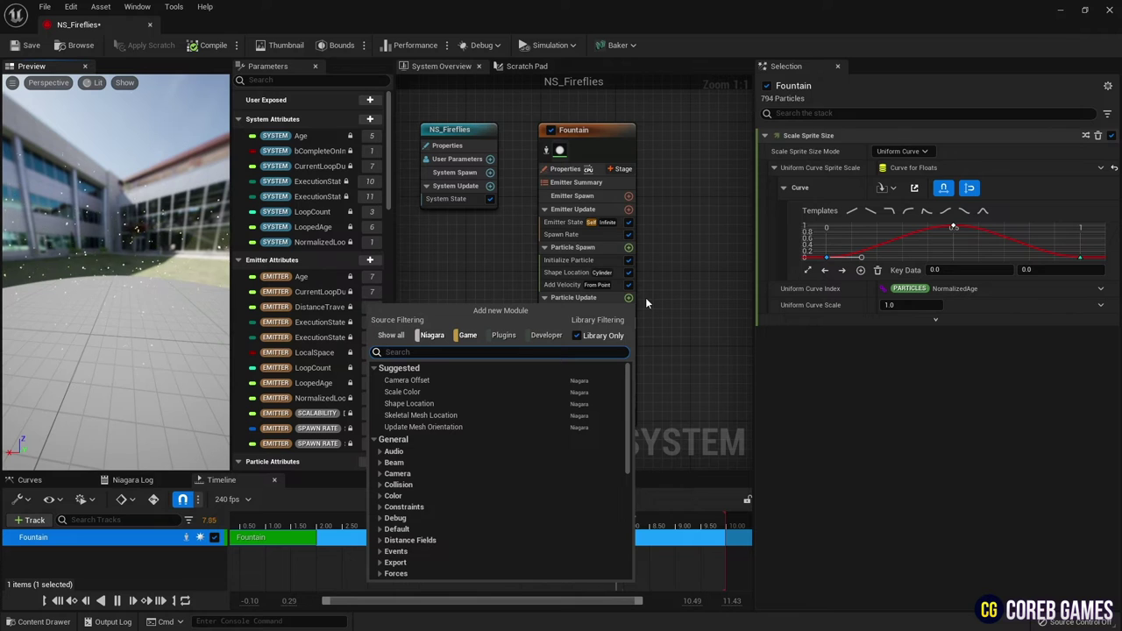
text(s)
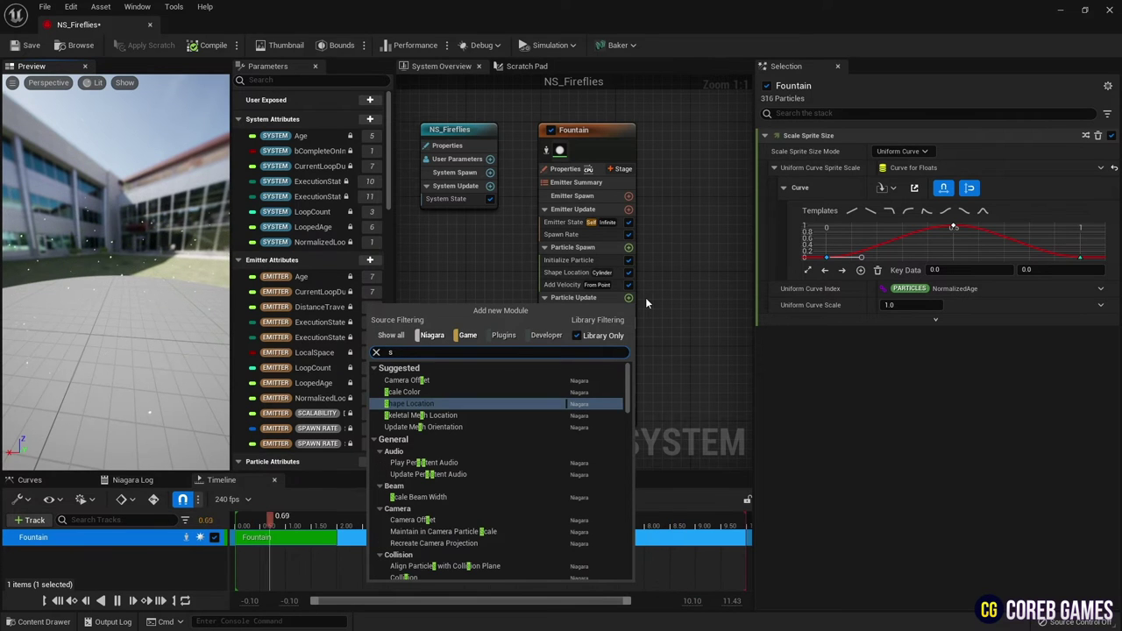
text(cal)
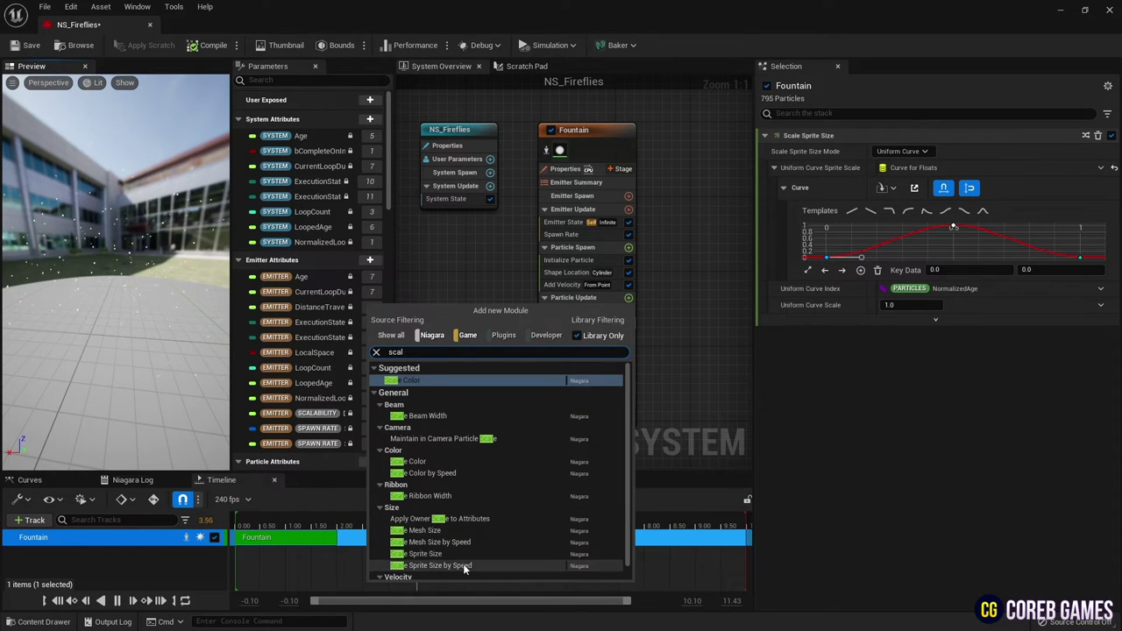
click(434, 565)
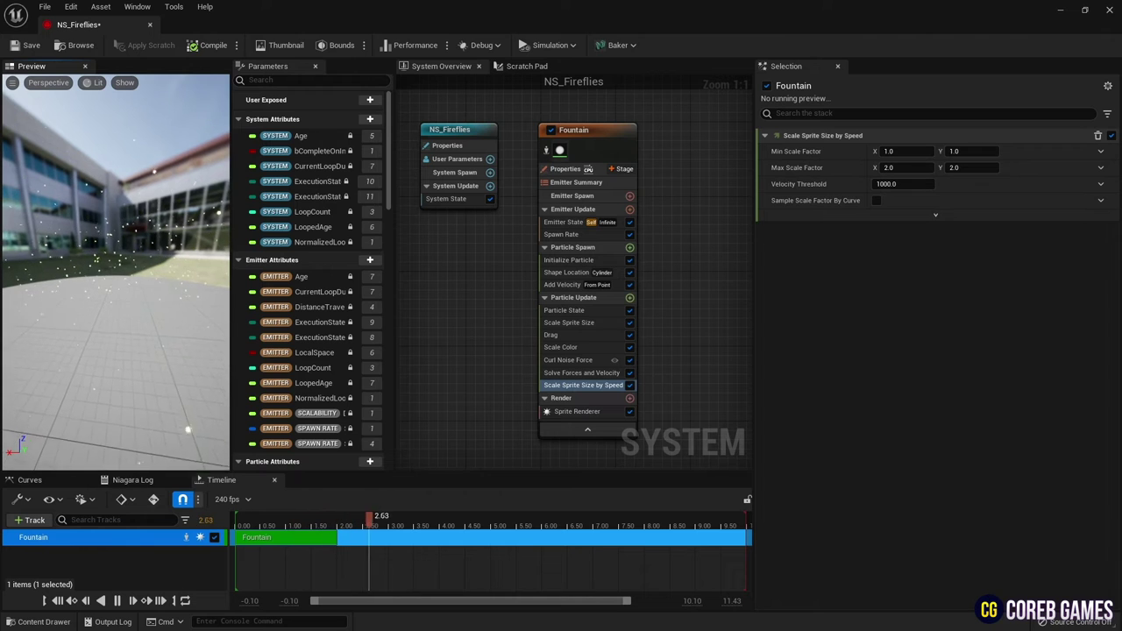
mouse_move(131, 324)
mouse_down()
mouse_move(160, 329)
mouse_move(169, 291)
mouse_up()
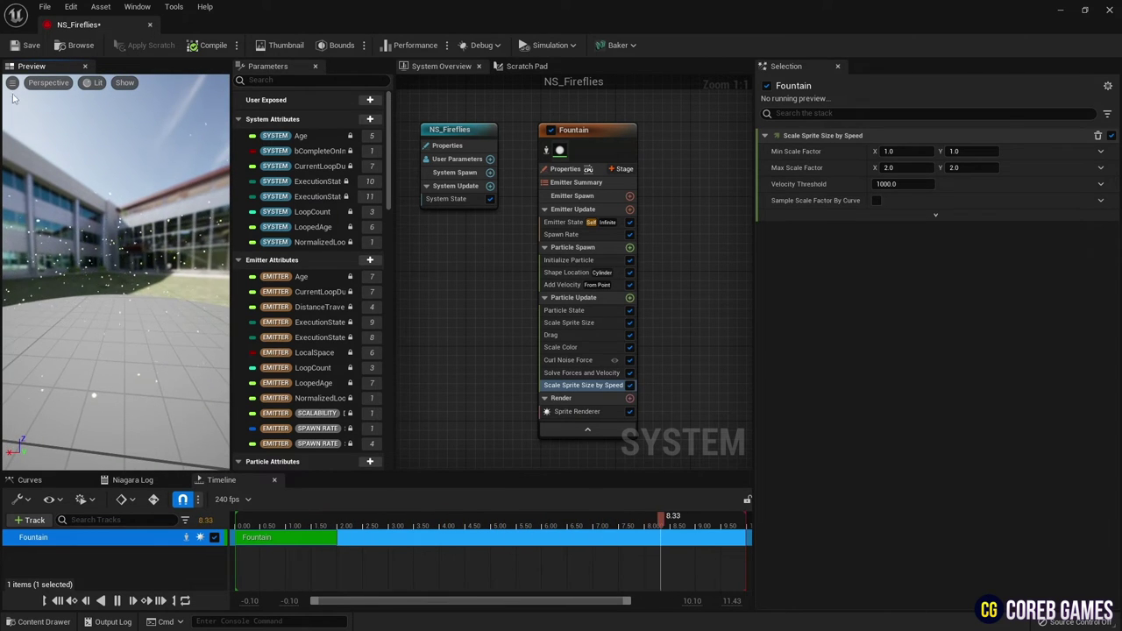
- Back in the L_FireFlies level, rotate the DirectionalLight to change the sun's angle
click(150, 27)
right_drag(364, 363, 364, 403)
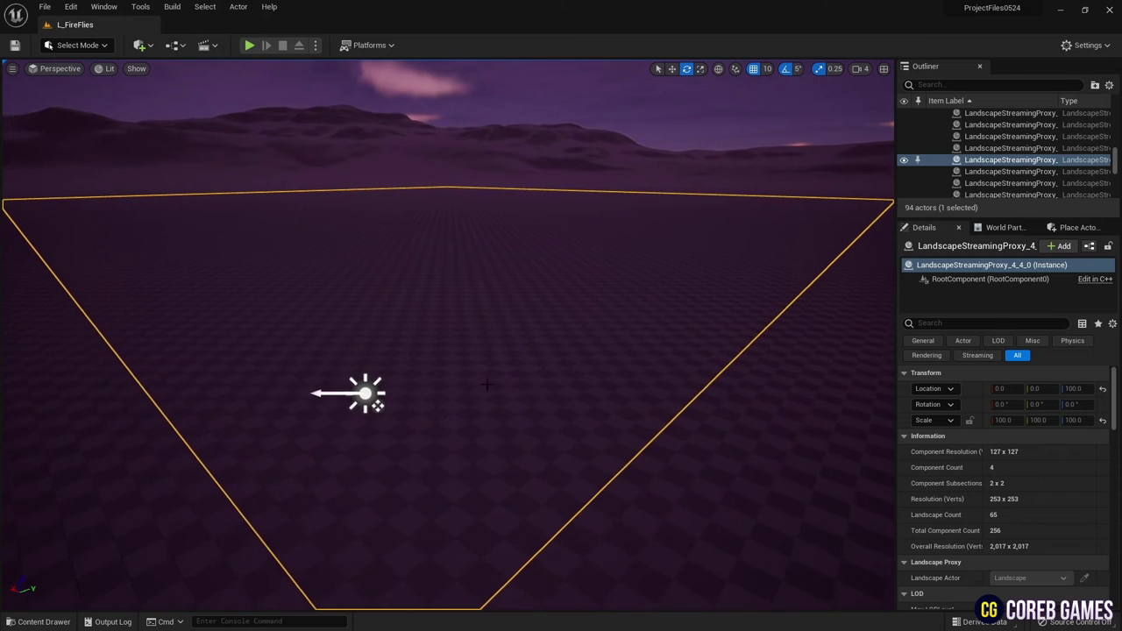
click(363, 391)
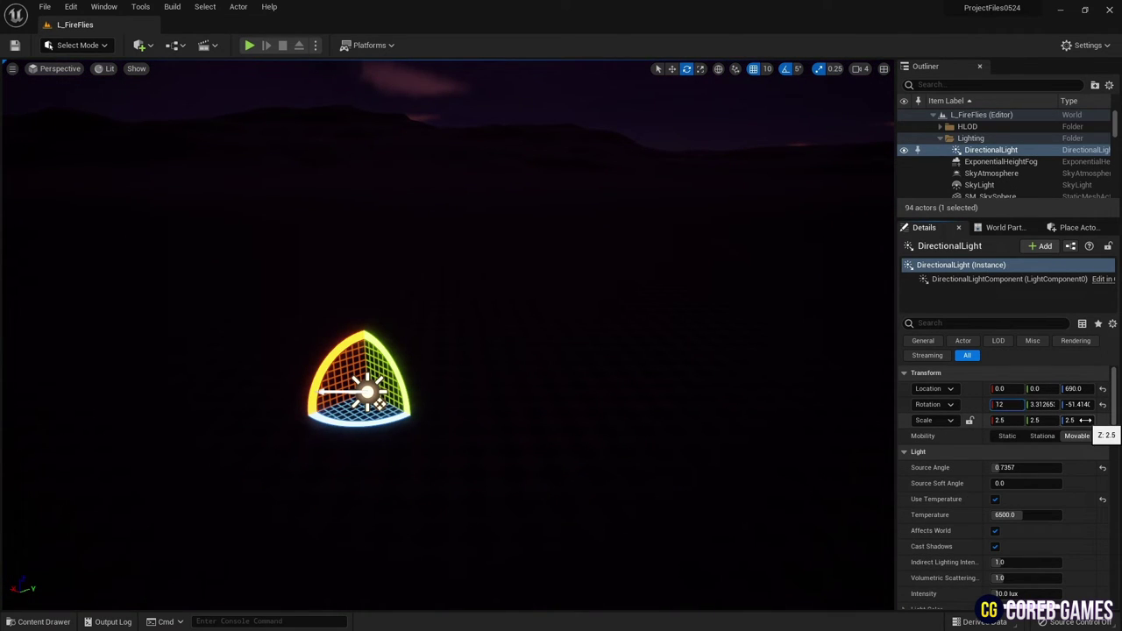
right_drag(380, 576, 381, 534)
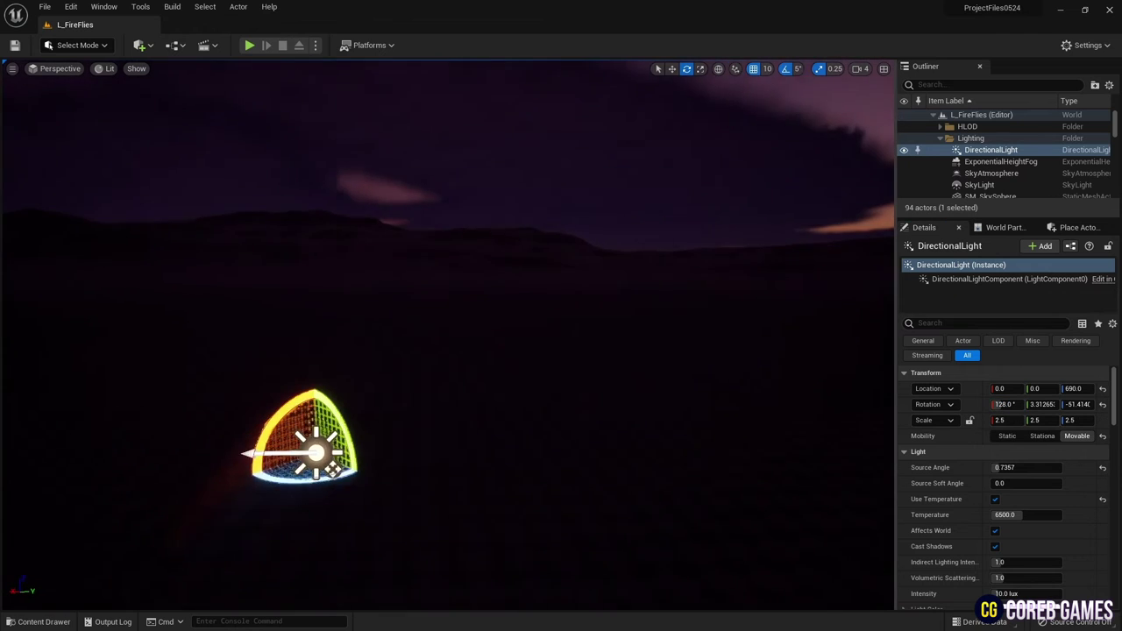
- Drag NS_Fireflies from the Content Drawer into the viewport over the landscape
click(380, 535)
click(44, 621)
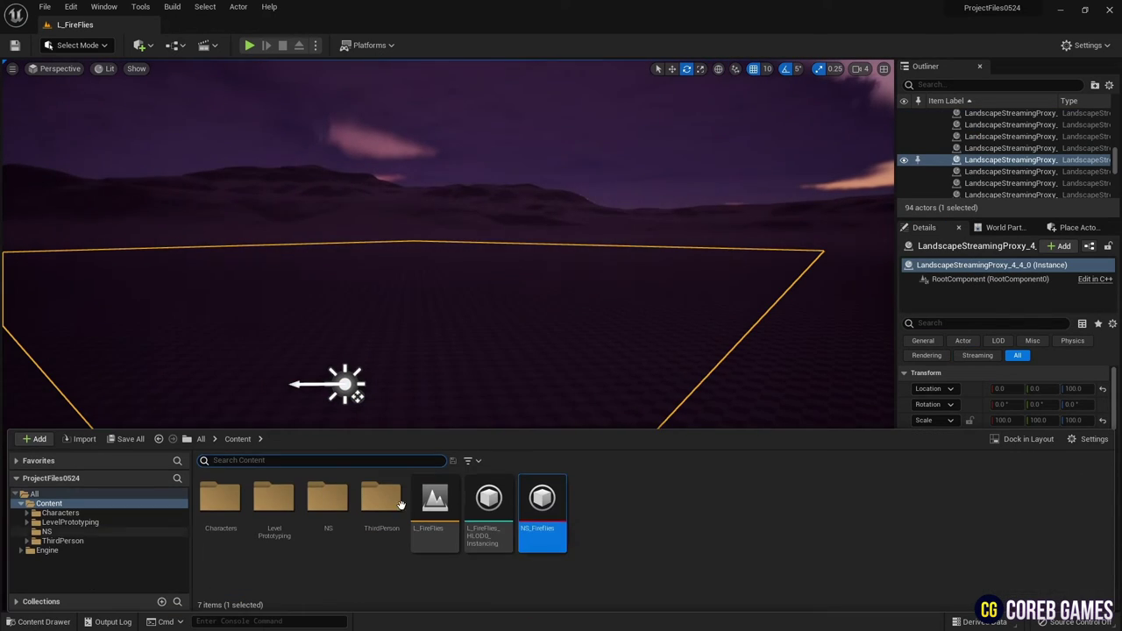
drag(541, 513, 519, 372)
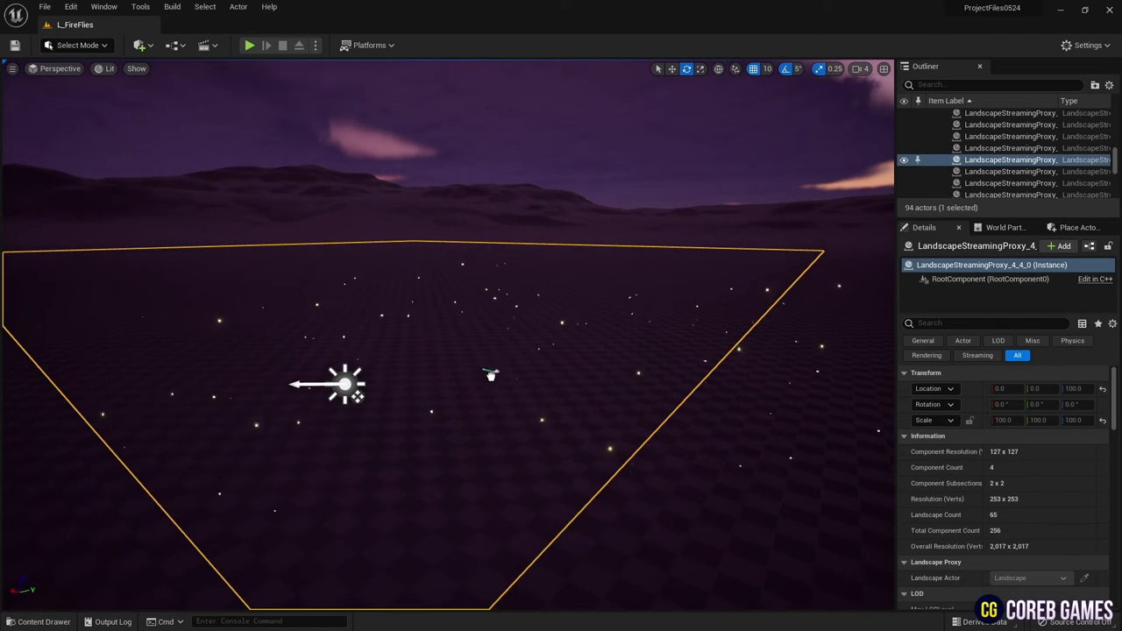